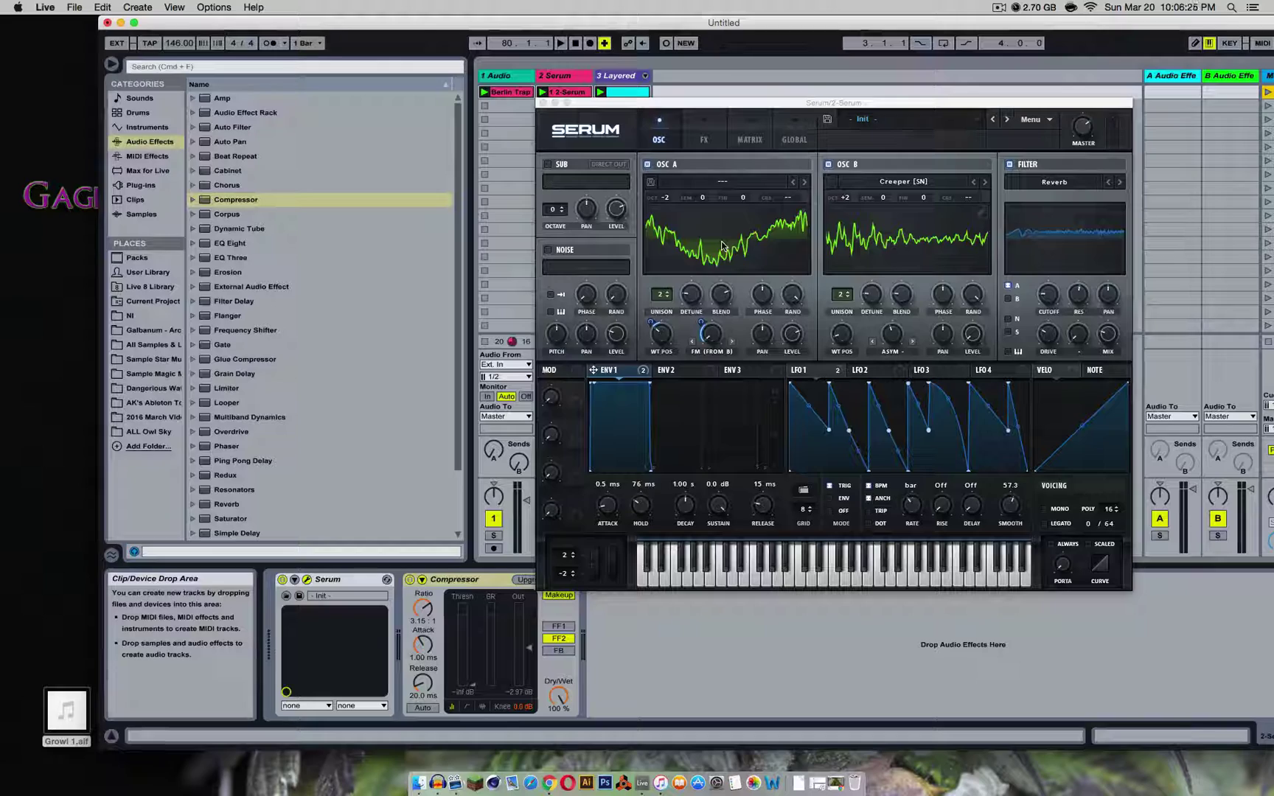
Adjust the Env 1 modulation amounts on oscillator A's wavetable position and FM warp in the finished patch.
{"action": "left_click_drag", "start_coordinate": [638, 107], "coordinate": [660, 196]}
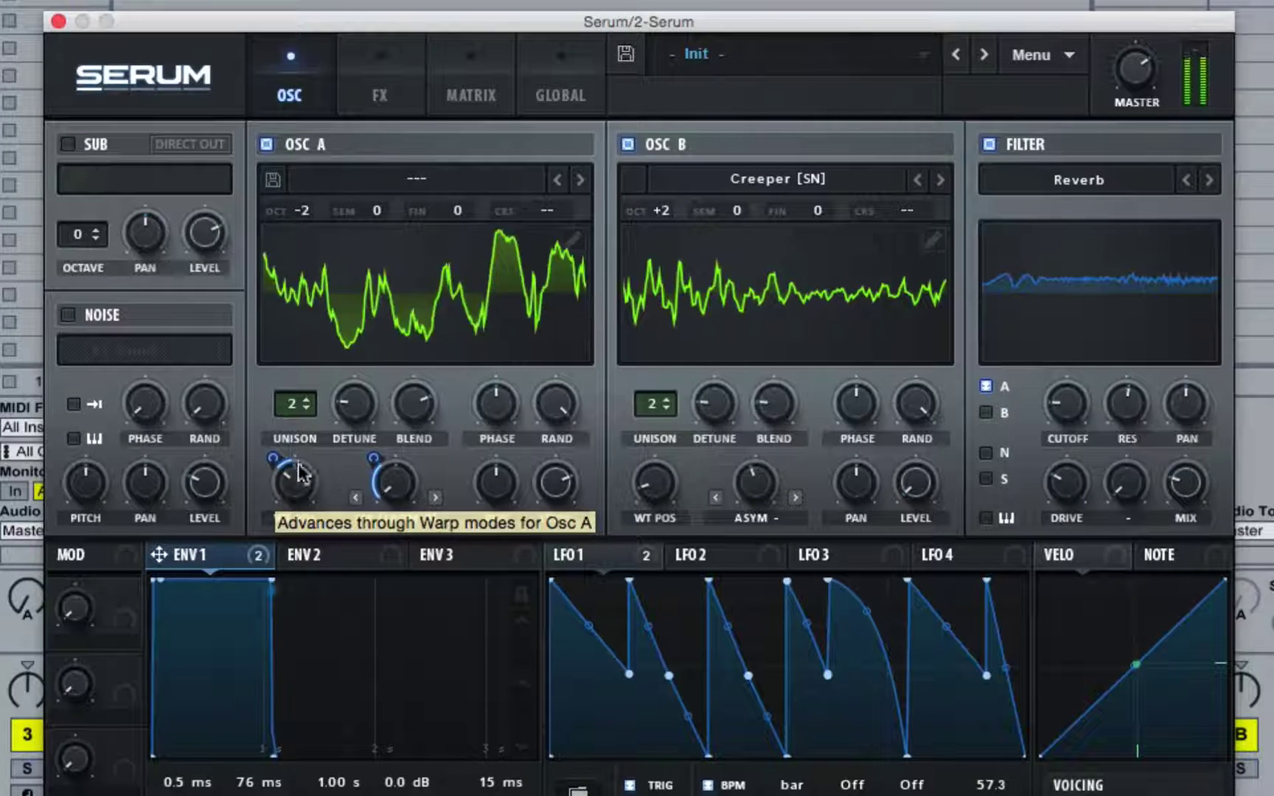
{"action": "mouse_move", "coordinate": [273, 457]}
{"action": "left_mouse_down"}
{"action": "mouse_move", "coordinate": [280, 445]}
{"action": "mouse_move", "coordinate": [287, 575]}
{"action": "mouse_move", "coordinate": [275, 441]}
{"action": "mouse_move", "coordinate": [276, 457]}
{"action": "left_mouse_up"}
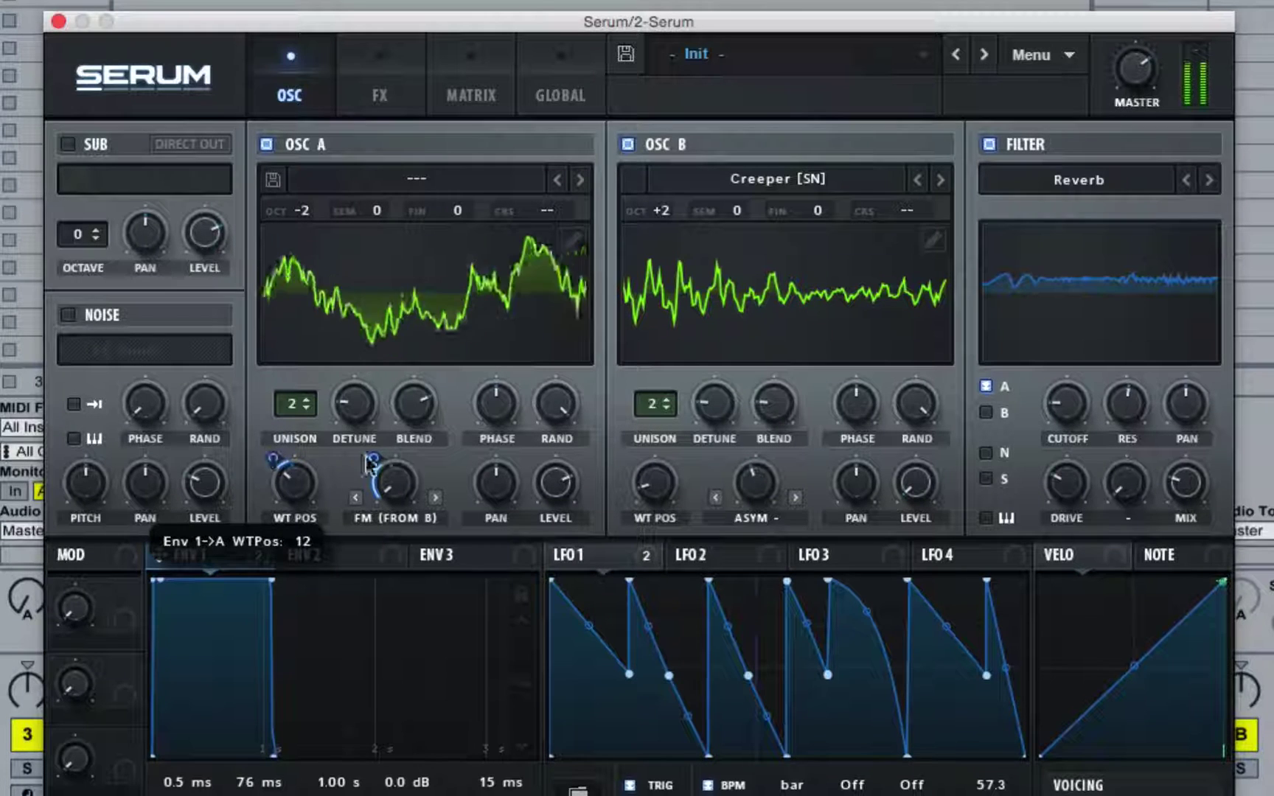
{"action": "left_click_drag", "start_coordinate": [389, 479], "coordinate": [396, 529]}
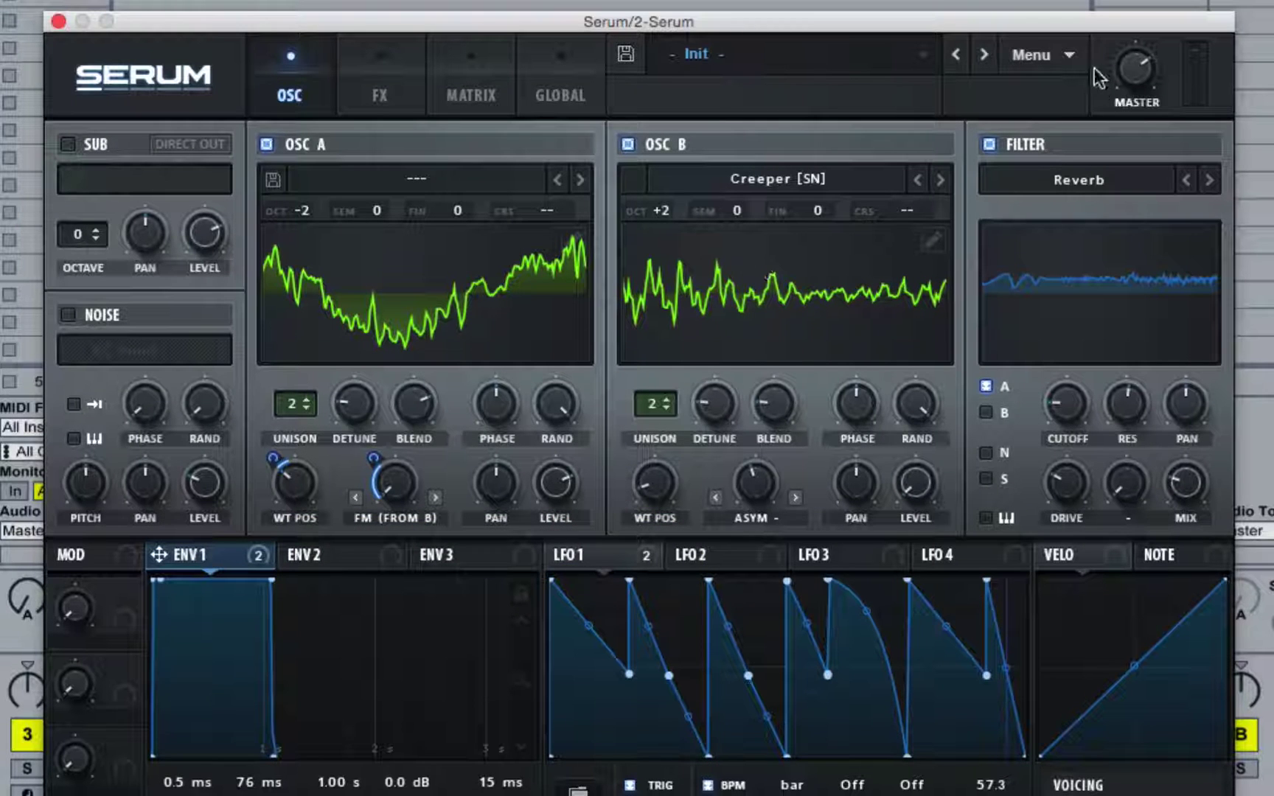
Reset the synth to its init preset and load the Growl 1.aif sample into oscillator A as a wavetable.
{"action": "left_click", "coordinate": [1061, 56]}
{"action": "left_click", "coordinate": [1045, 173]}
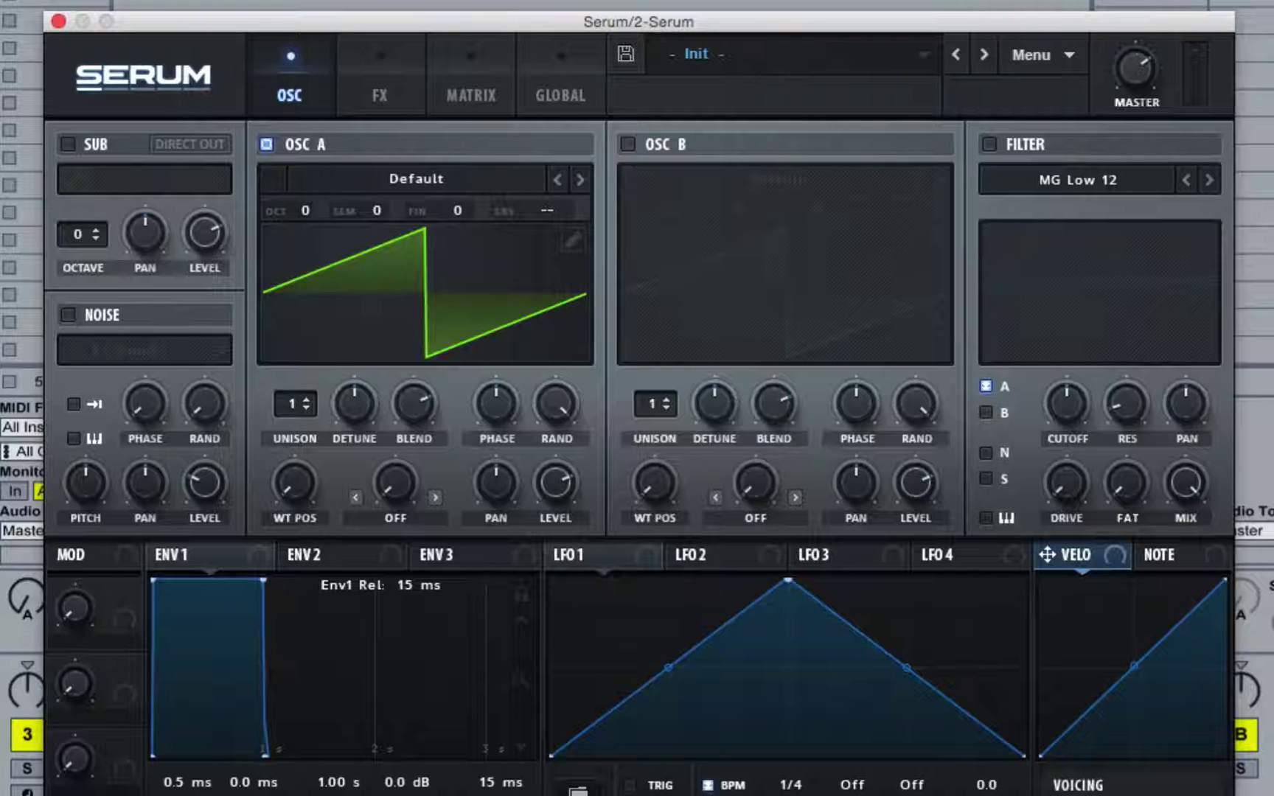
{"action": "left_click_drag", "start_coordinate": [96, 354], "coordinate": [447, 305]}
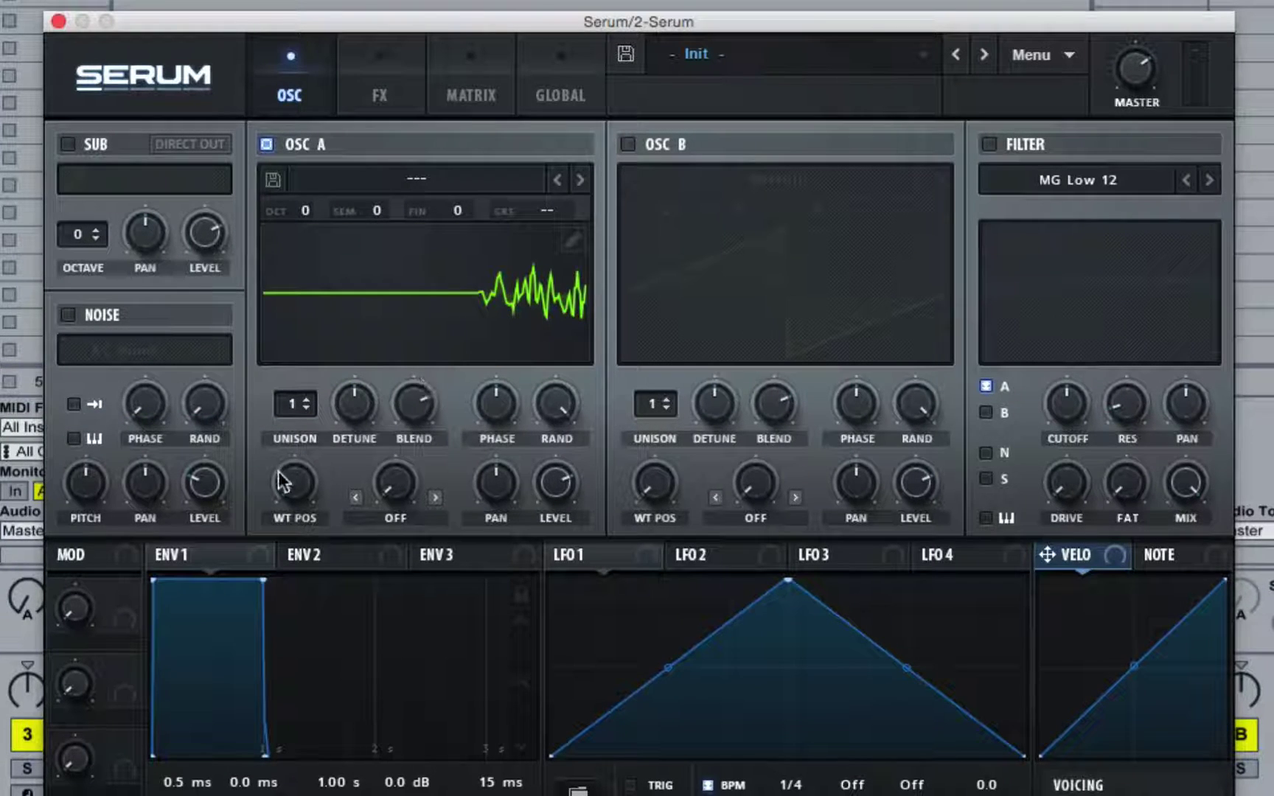
Remove the mostly silent first frame from oscillator A's wavetable in the table editor.
{"action": "left_click_drag", "start_coordinate": [283, 483], "coordinate": [298, 590]}
{"action": "left_click", "coordinate": [572, 244]}
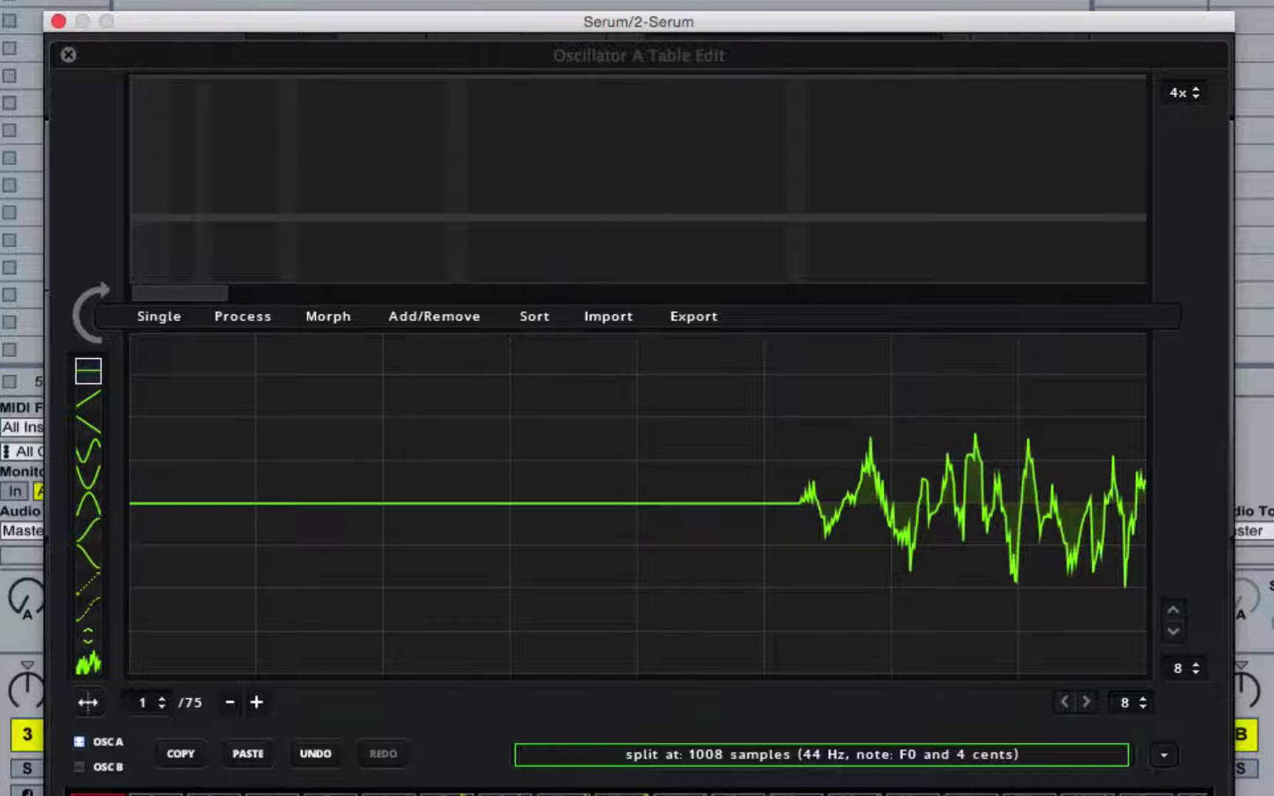
{"action": "left_click", "coordinate": [232, 702]}
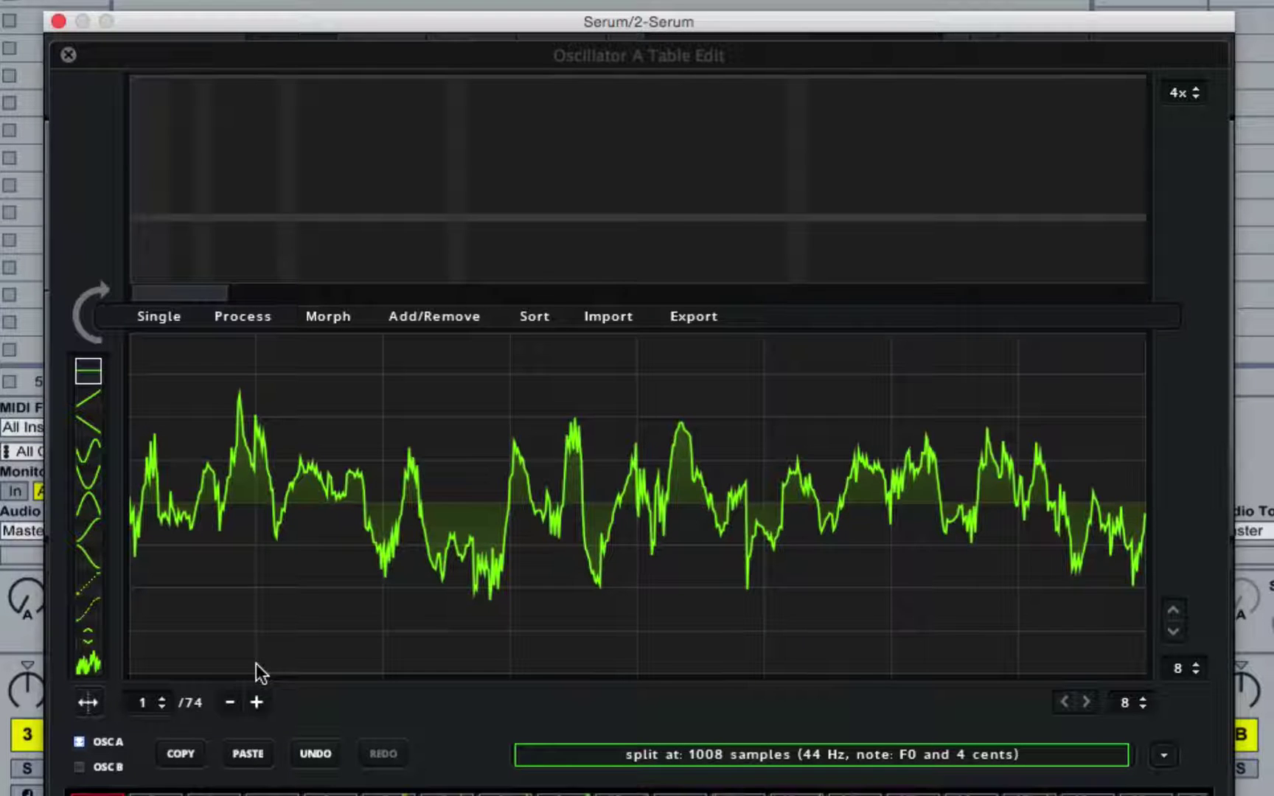
{"action": "left_click", "coordinate": [68, 55]}
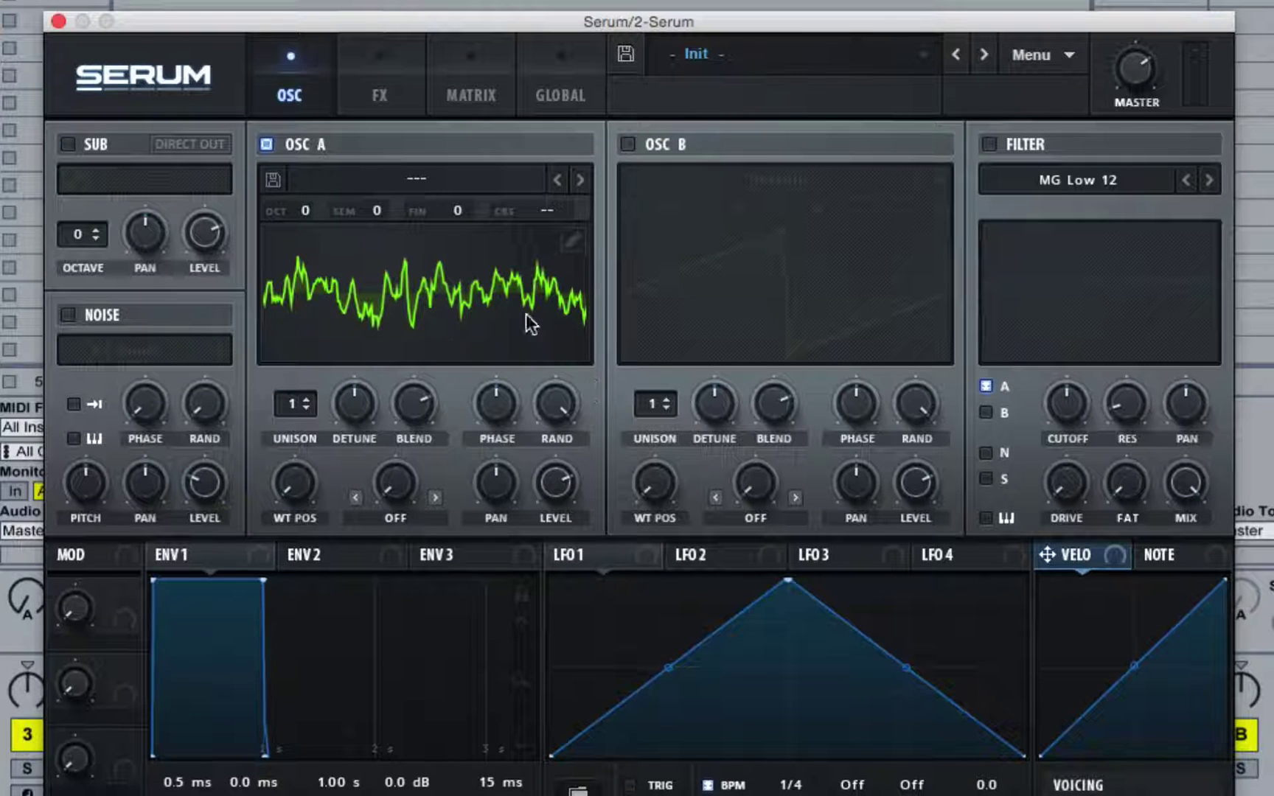
Set oscillator A's octave to -2 and raise its wavetable position.
{"action": "left_click_drag", "start_coordinate": [304, 454], "coordinate": [319, 424]}
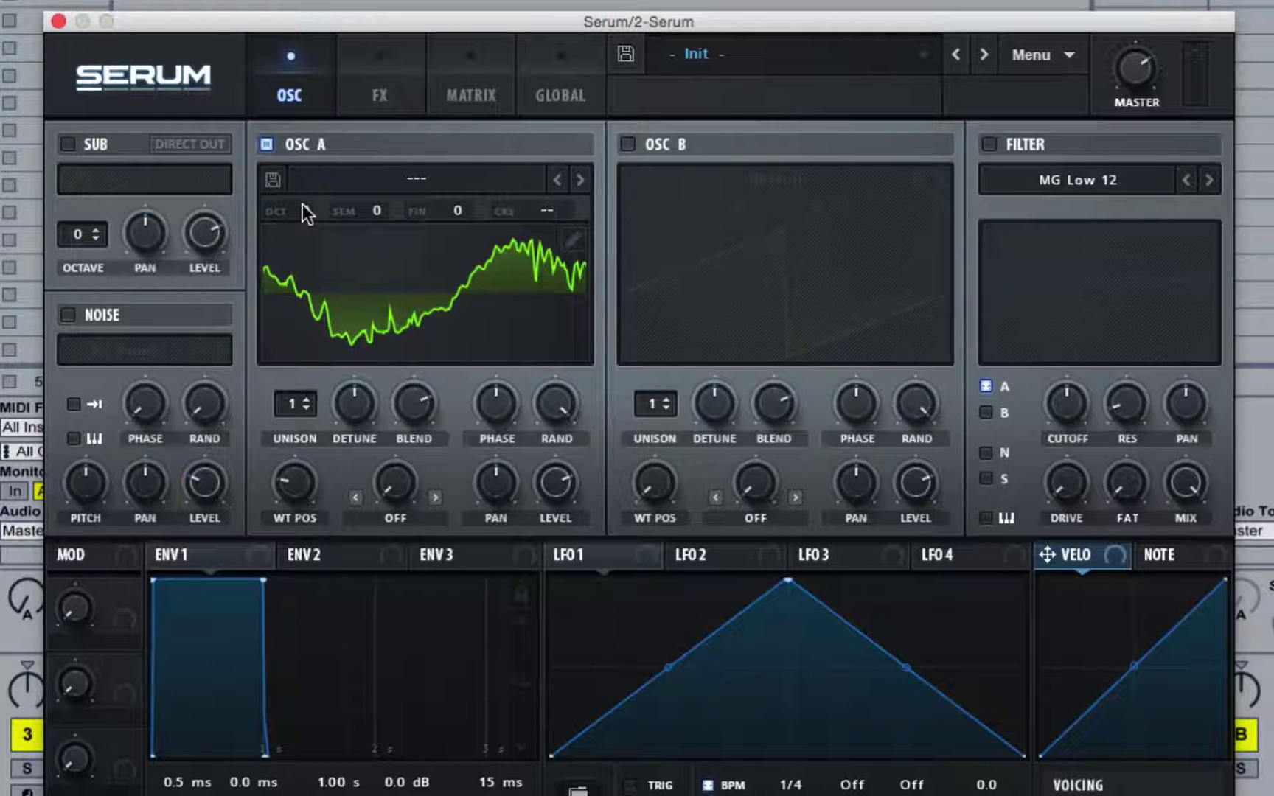
{"action": "left_click_drag", "start_coordinate": [302, 204], "coordinate": [305, 258]}
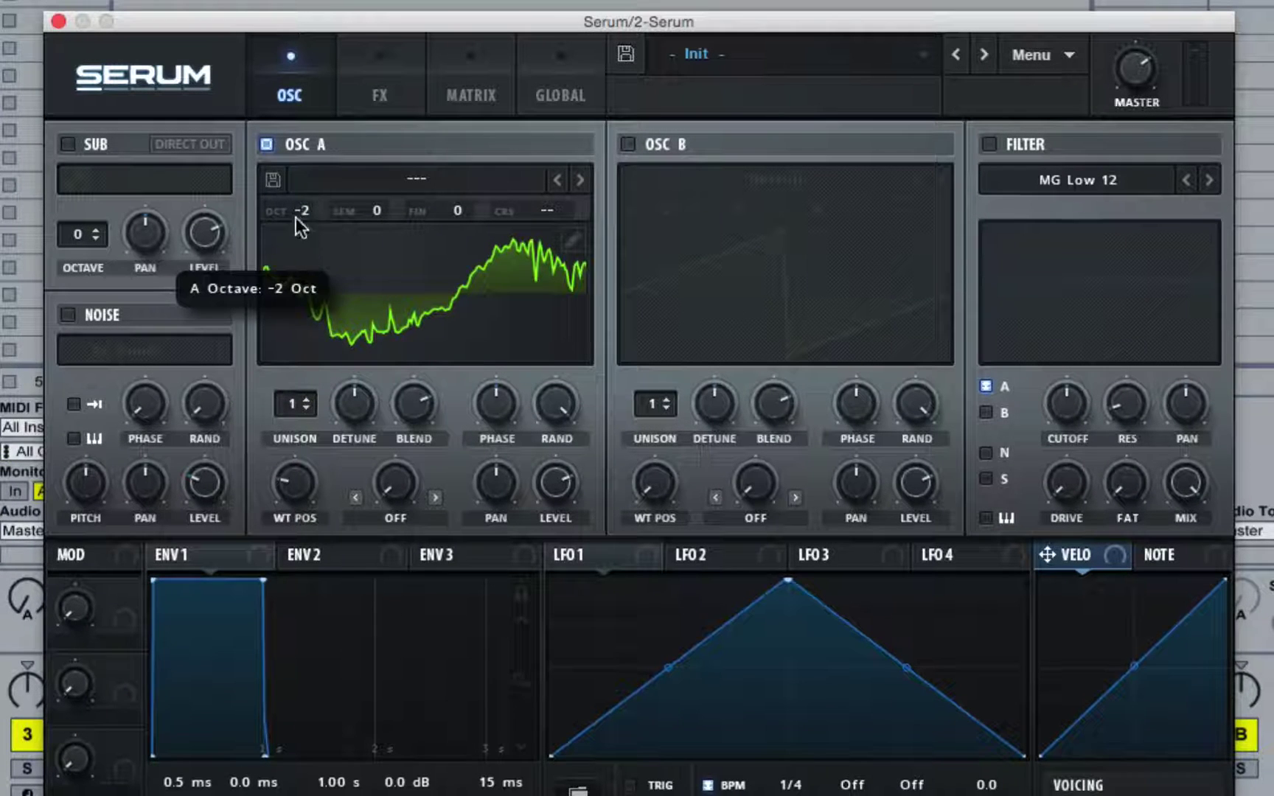
{"action": "left_click_drag", "start_coordinate": [290, 477], "coordinate": [336, 481]}
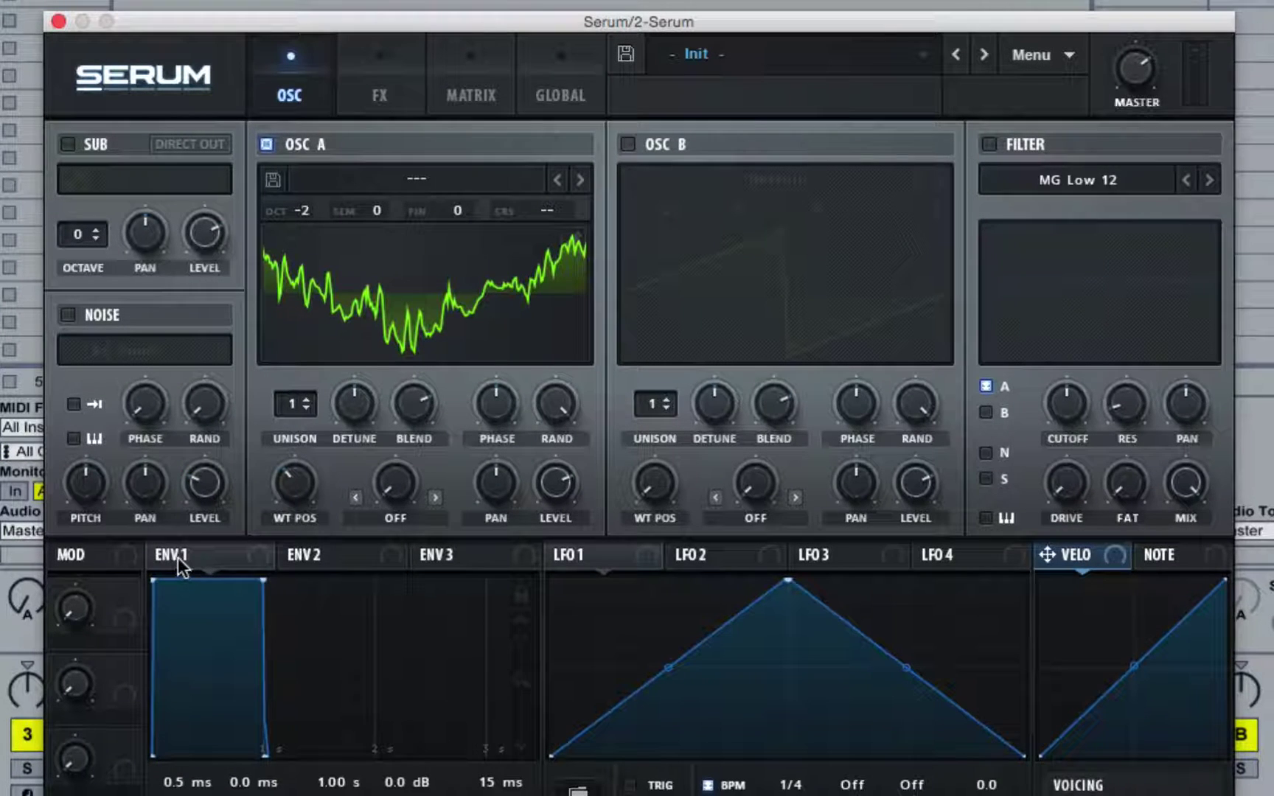
Assign Env 1 to oscillator A's wavetable position and fine-tune the modulation amount.
{"action": "left_click_drag", "start_coordinate": [176, 560], "coordinate": [300, 488]}
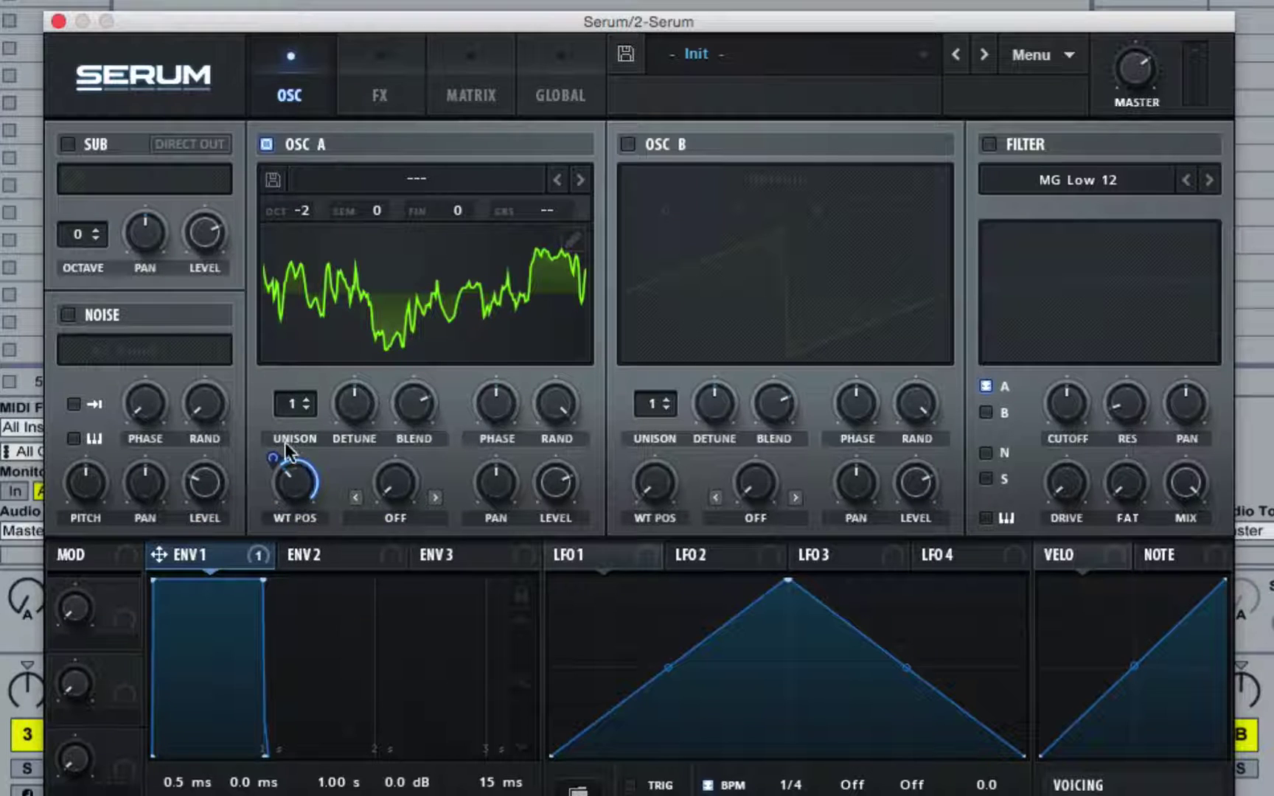
{"action": "left_click_drag", "start_coordinate": [264, 454], "coordinate": [264, 521]}
{"action": "left_click_drag", "start_coordinate": [274, 457], "coordinate": [274, 438]}
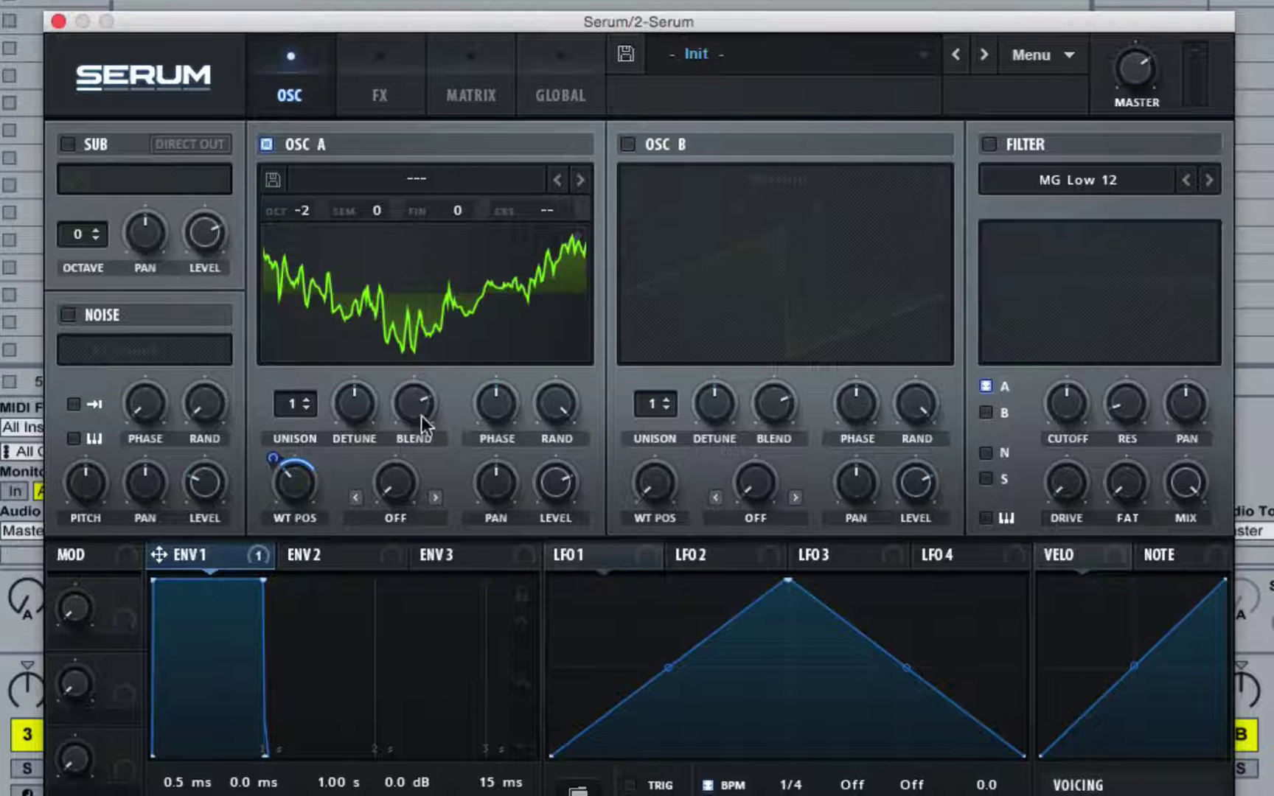
Set oscillator A's warp to FM (from B) at a moderate amount, with oscillator B enabled and its level turned down.
{"action": "left_click", "coordinate": [388, 517]}
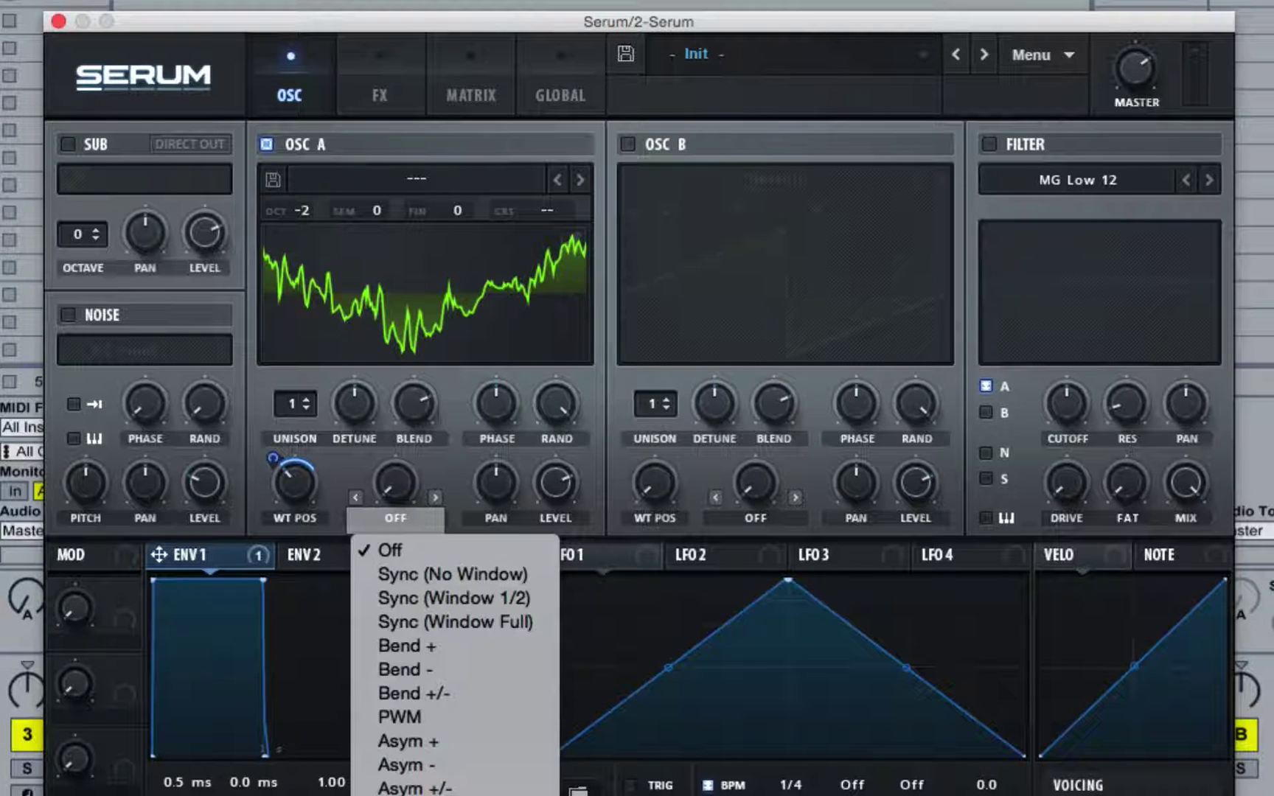
{"action": "left_click", "coordinate": [420, 794]}
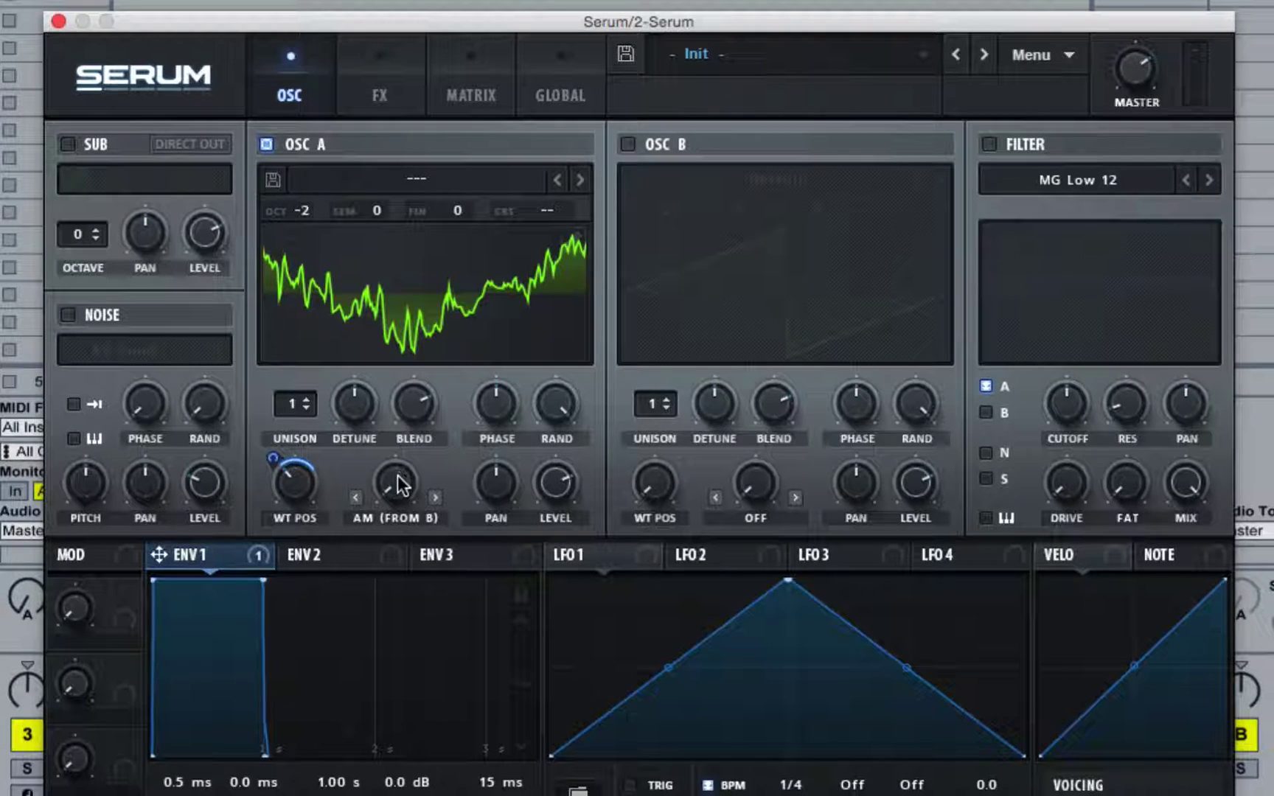
{"action": "left_click", "coordinate": [622, 146]}
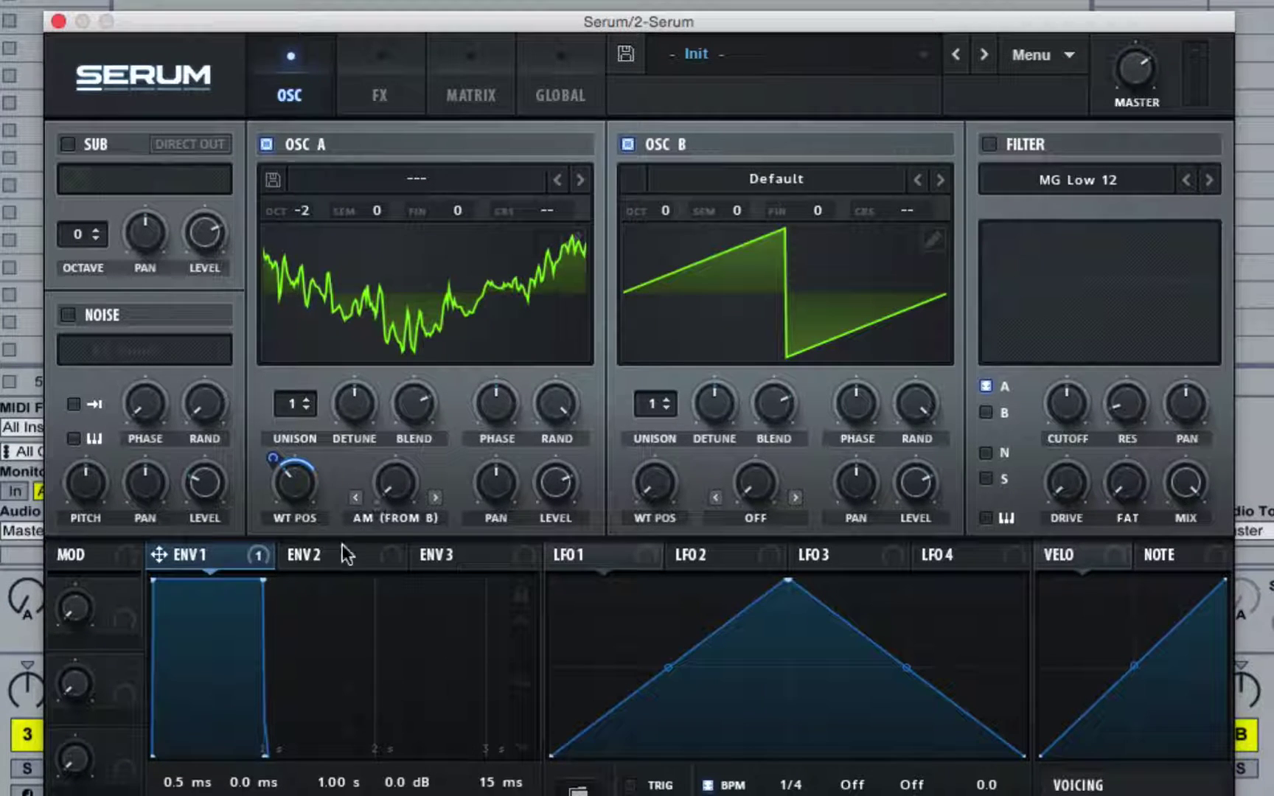
{"action": "left_click_drag", "start_coordinate": [401, 485], "coordinate": [409, 518]}
{"action": "left_click_drag", "start_coordinate": [396, 479], "coordinate": [423, 400]}
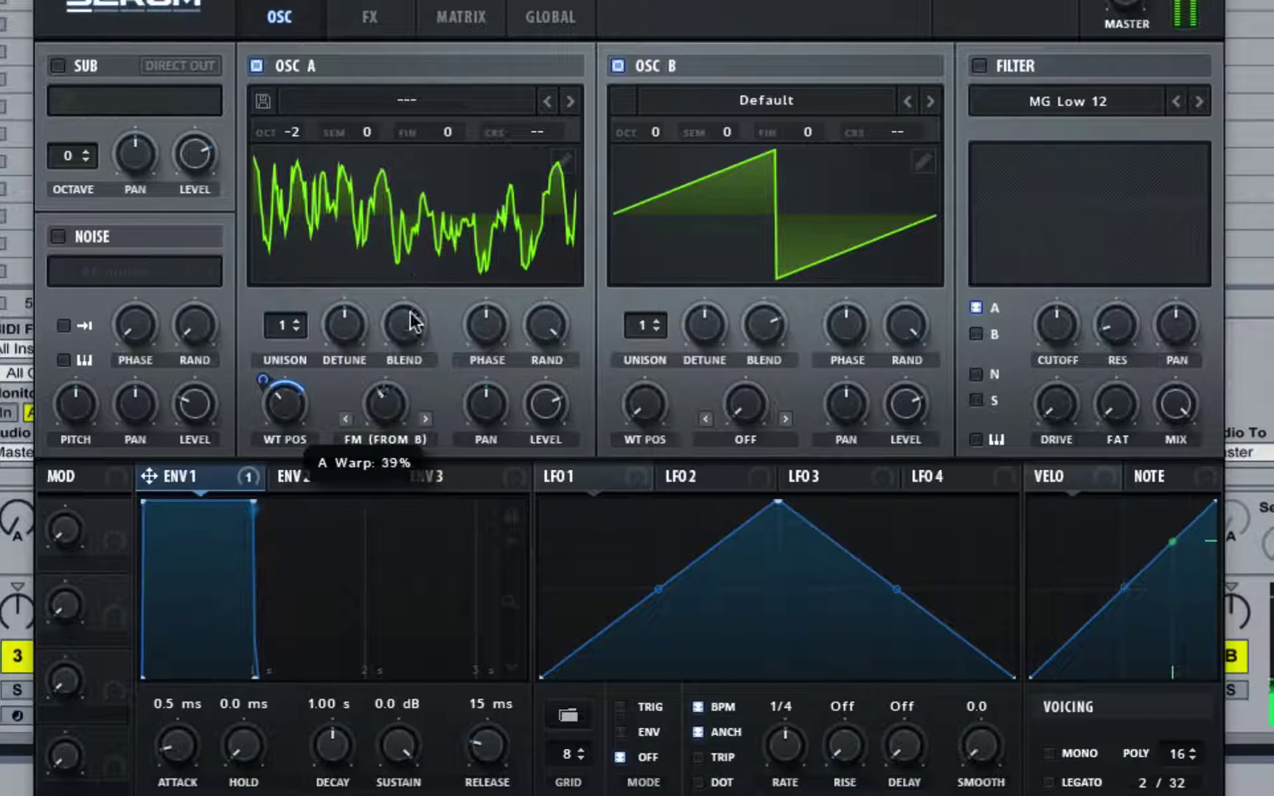
{"action": "left_click_drag", "start_coordinate": [410, 324], "coordinate": [410, 324]}
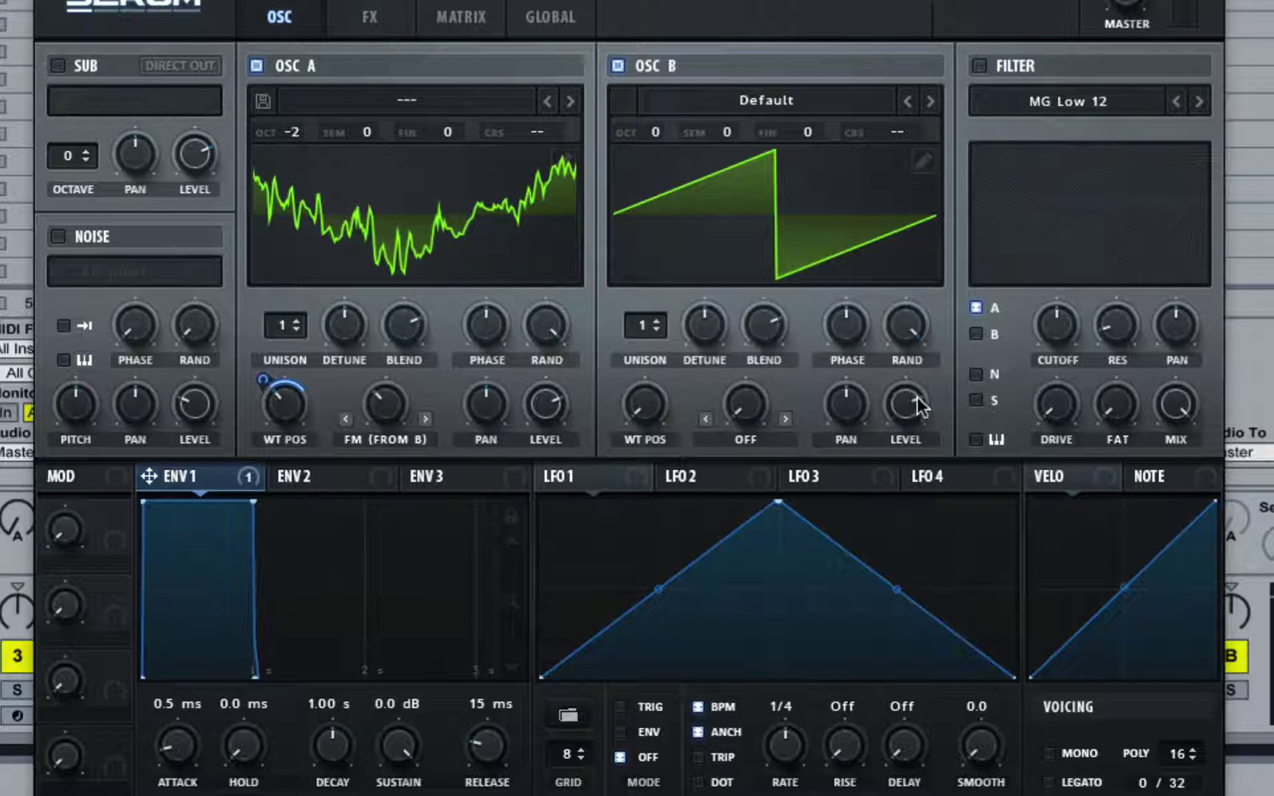
{"action": "mouse_move", "coordinate": [904, 400]}
{"action": "left_mouse_down"}
{"action": "mouse_move", "coordinate": [904, 487]}
{"action": "mouse_move", "coordinate": [896, 382]}
{"action": "left_mouse_up"}
Load the SC1 sidechain shape into LFO 1, set its rate to one bar and its mode to Trig.
{"action": "left_click_drag", "start_coordinate": [777, 498], "coordinate": [453, 440]}
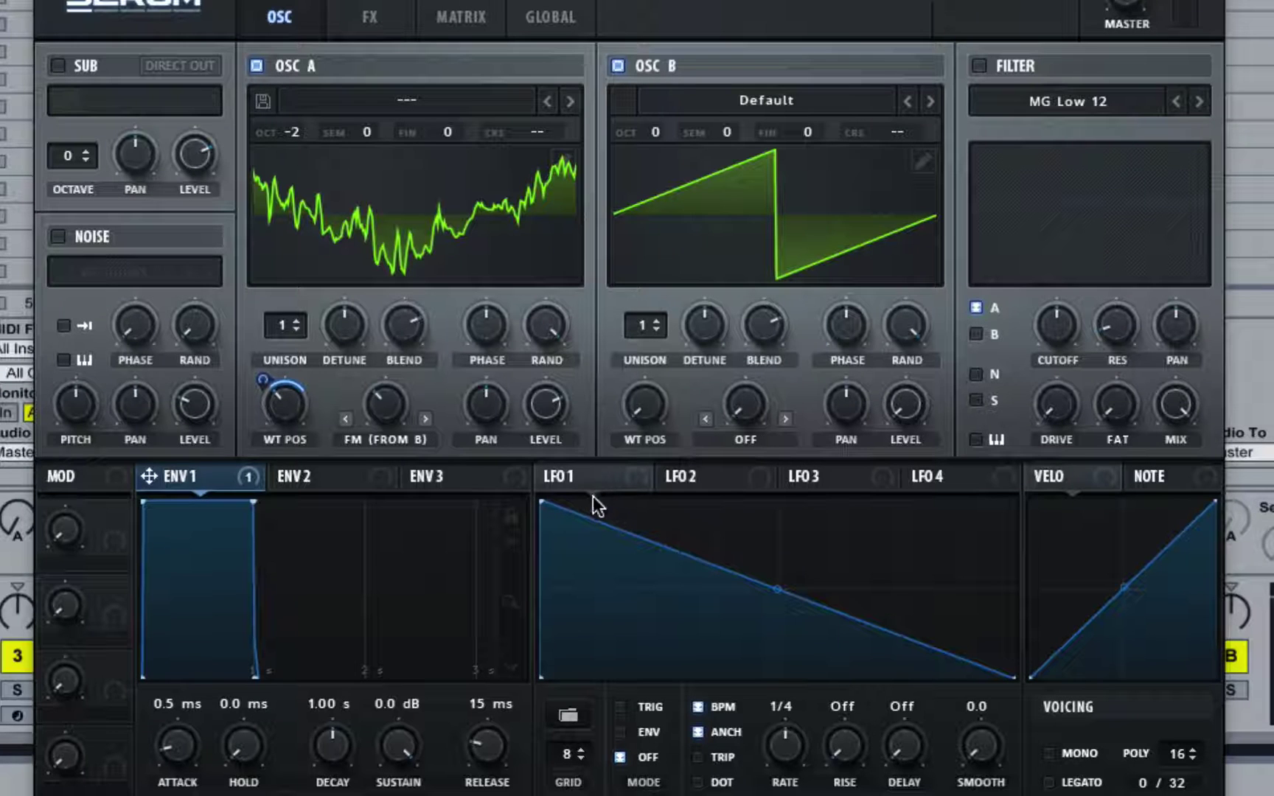
{"action": "left_click", "coordinate": [571, 716]}
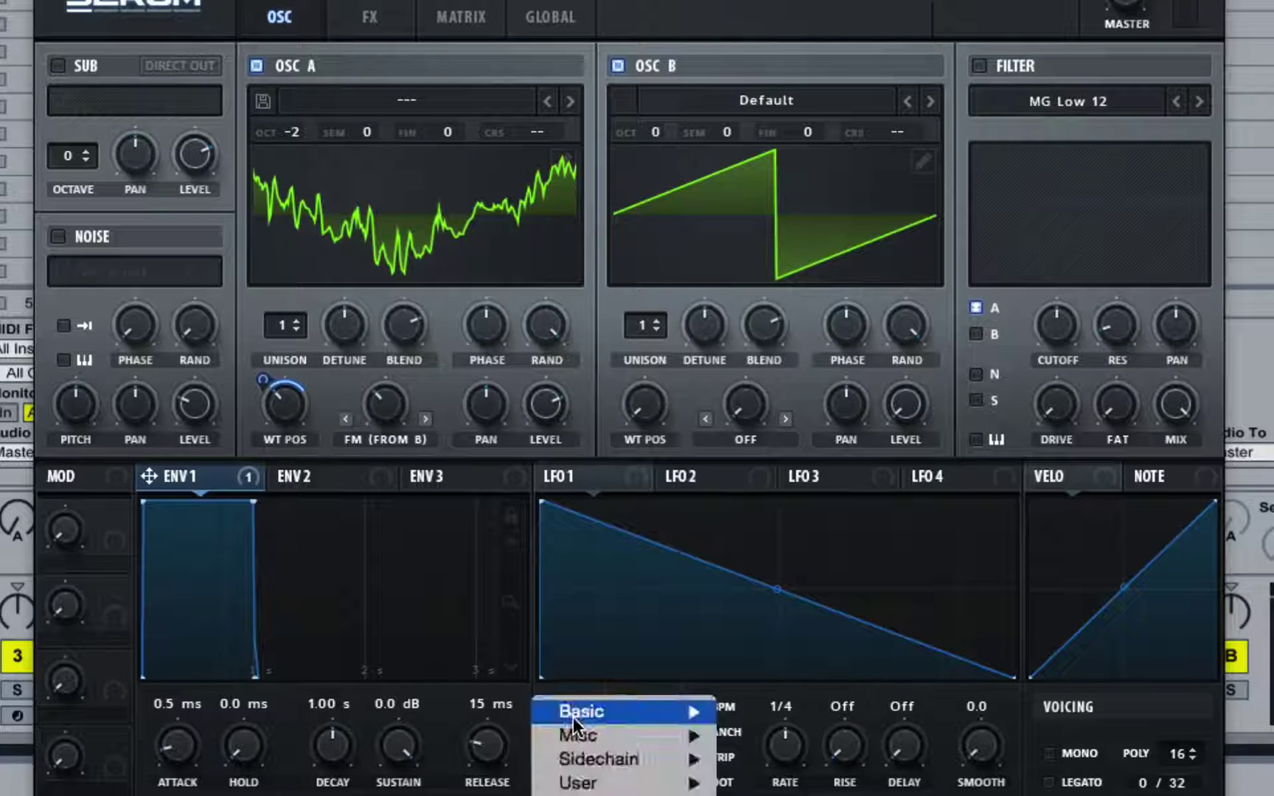
{"action": "mouse_move", "coordinate": [572, 757]}
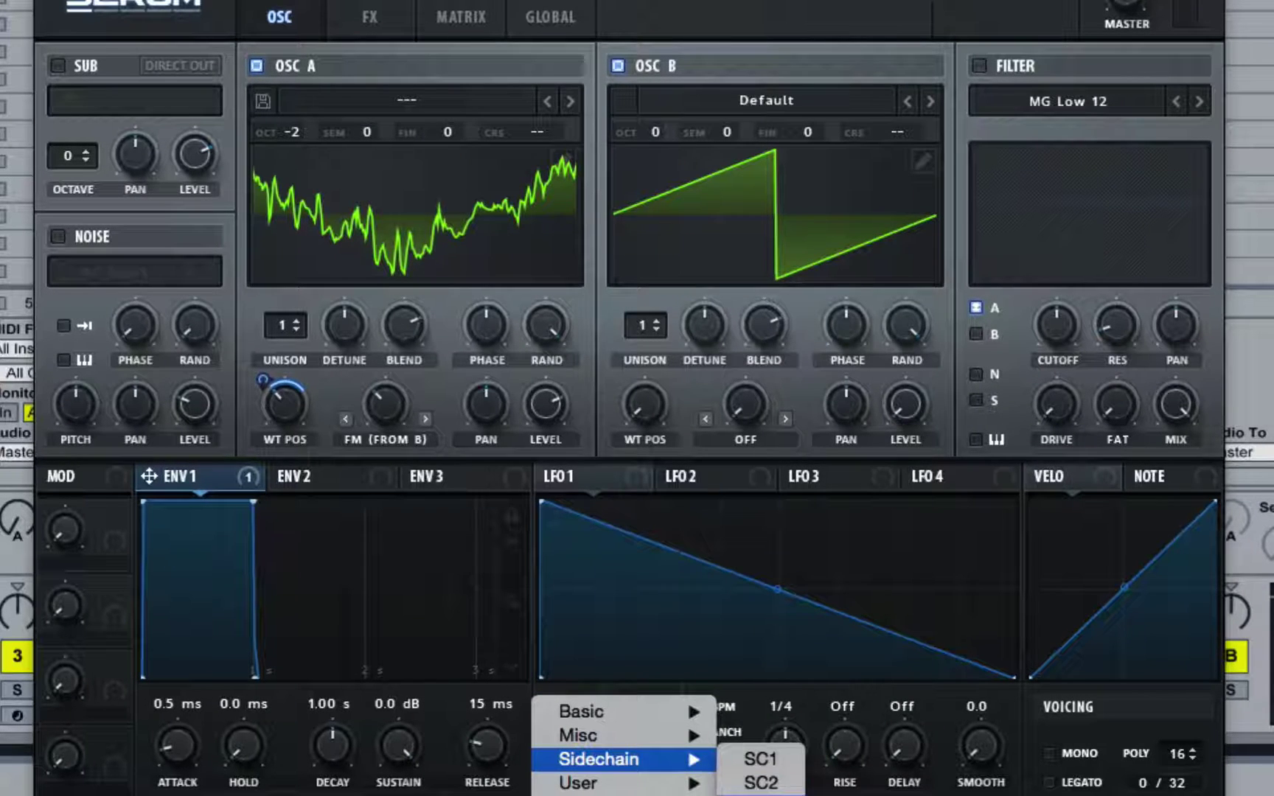
{"action": "left_click", "coordinate": [759, 759]}
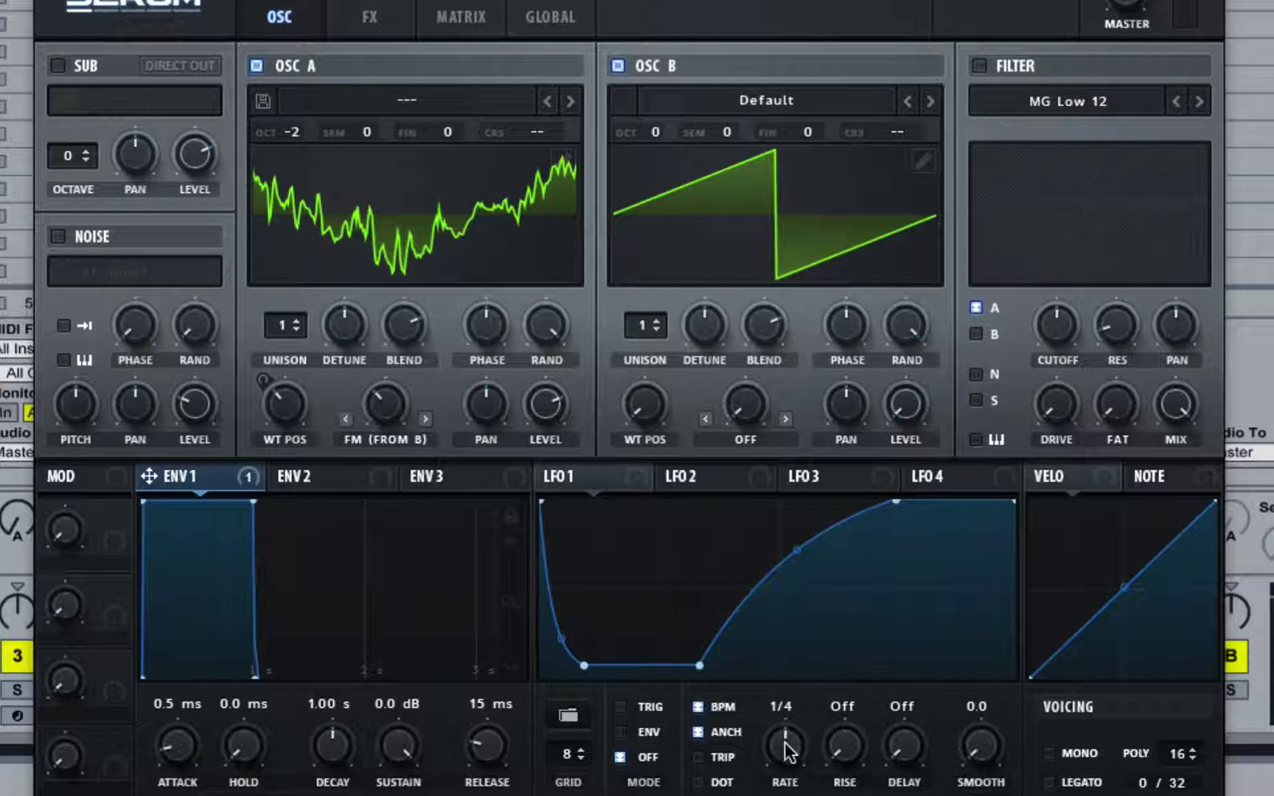
{"action": "left_click_drag", "start_coordinate": [784, 743], "coordinate": [780, 776]}
{"action": "left_click", "coordinate": [621, 710]}
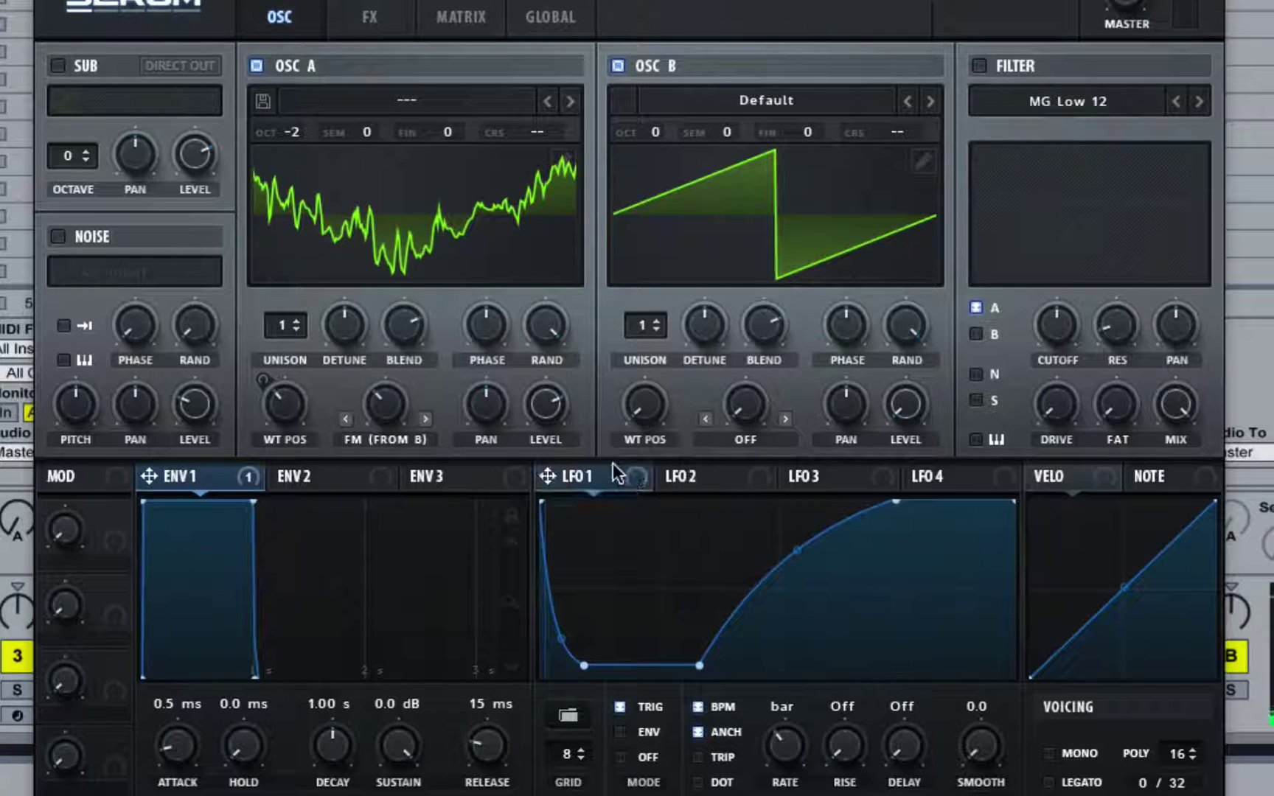
Assign LFO 1 to oscillator A's FM warp amount and set the LFO rate to 1/4.
{"action": "left_click_drag", "start_coordinate": [547, 476], "coordinate": [344, 397]}
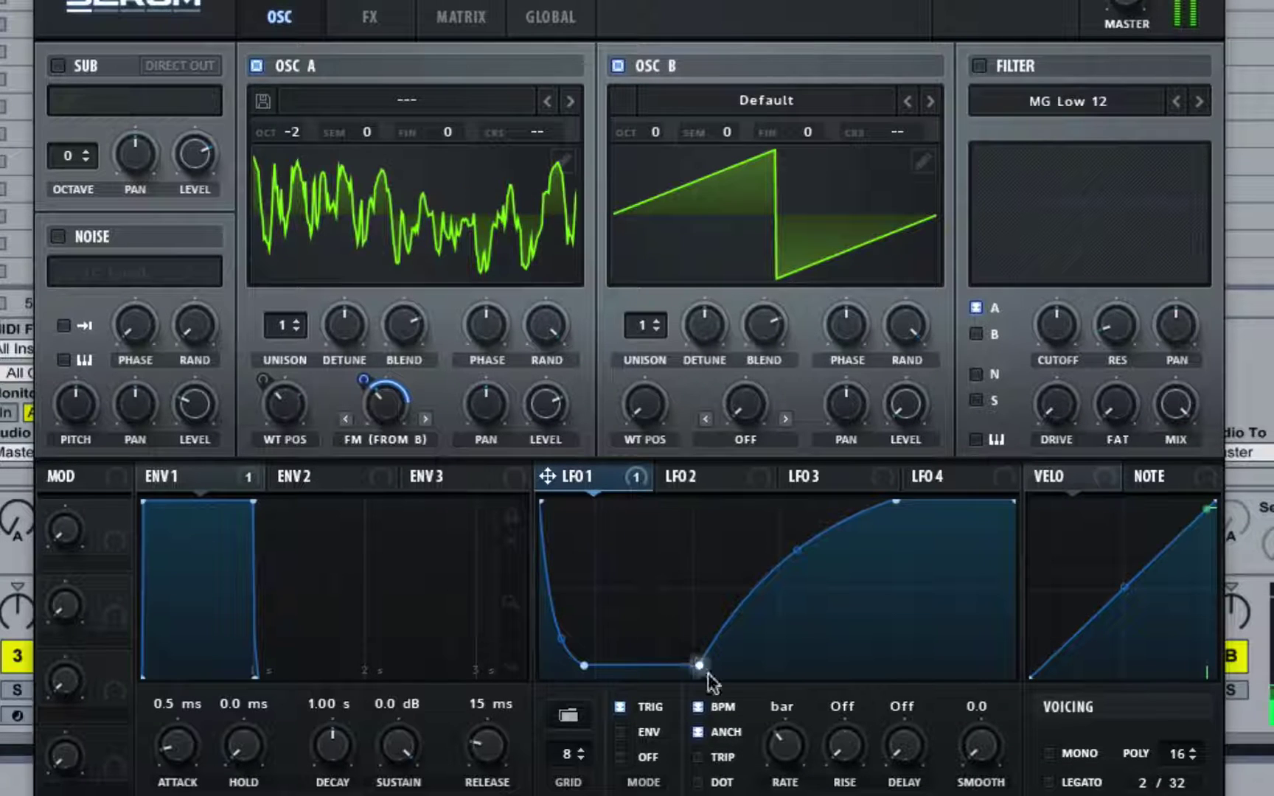
{"action": "left_click_drag", "start_coordinate": [796, 747], "coordinate": [803, 696]}
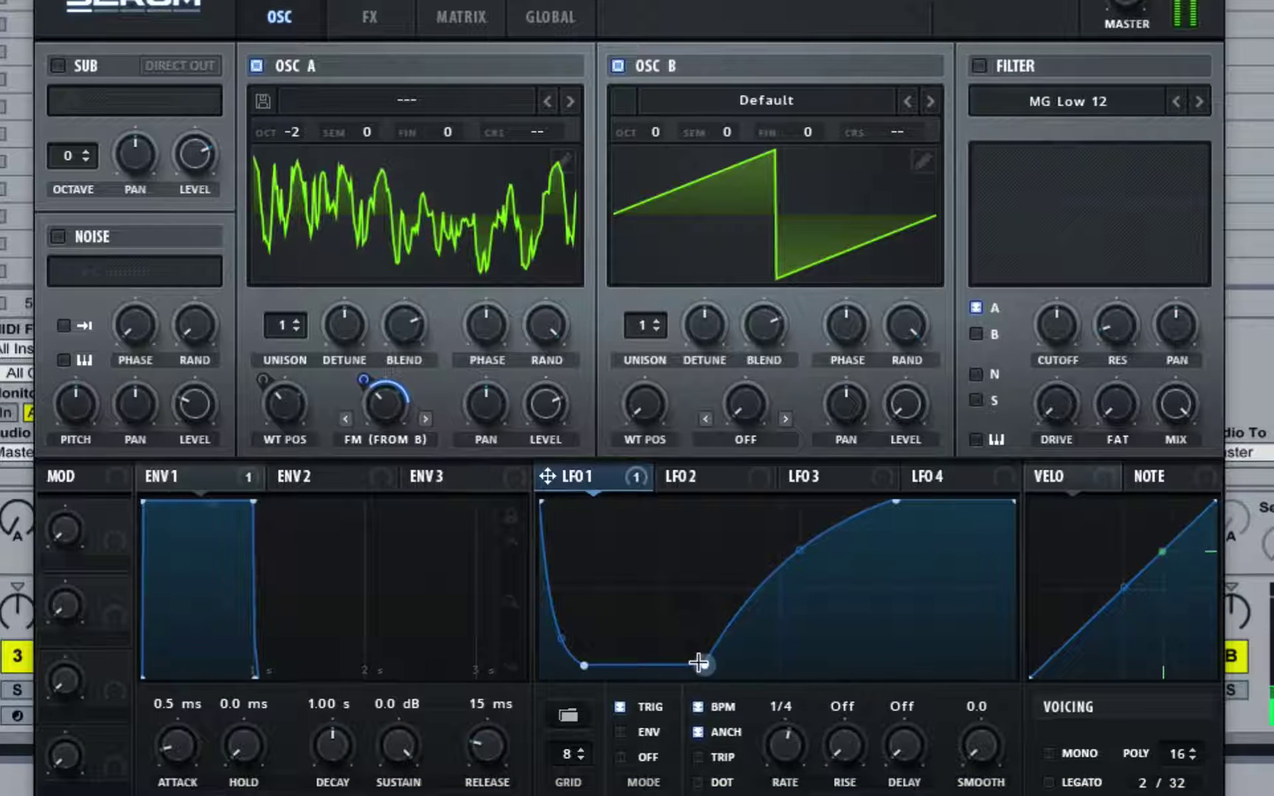
Reshape LFO 1 into a dip with a late, steep rise and reduce its modulation amount on oscillator A's warp.
{"action": "left_click_drag", "start_coordinate": [699, 665], "coordinate": [581, 665]}
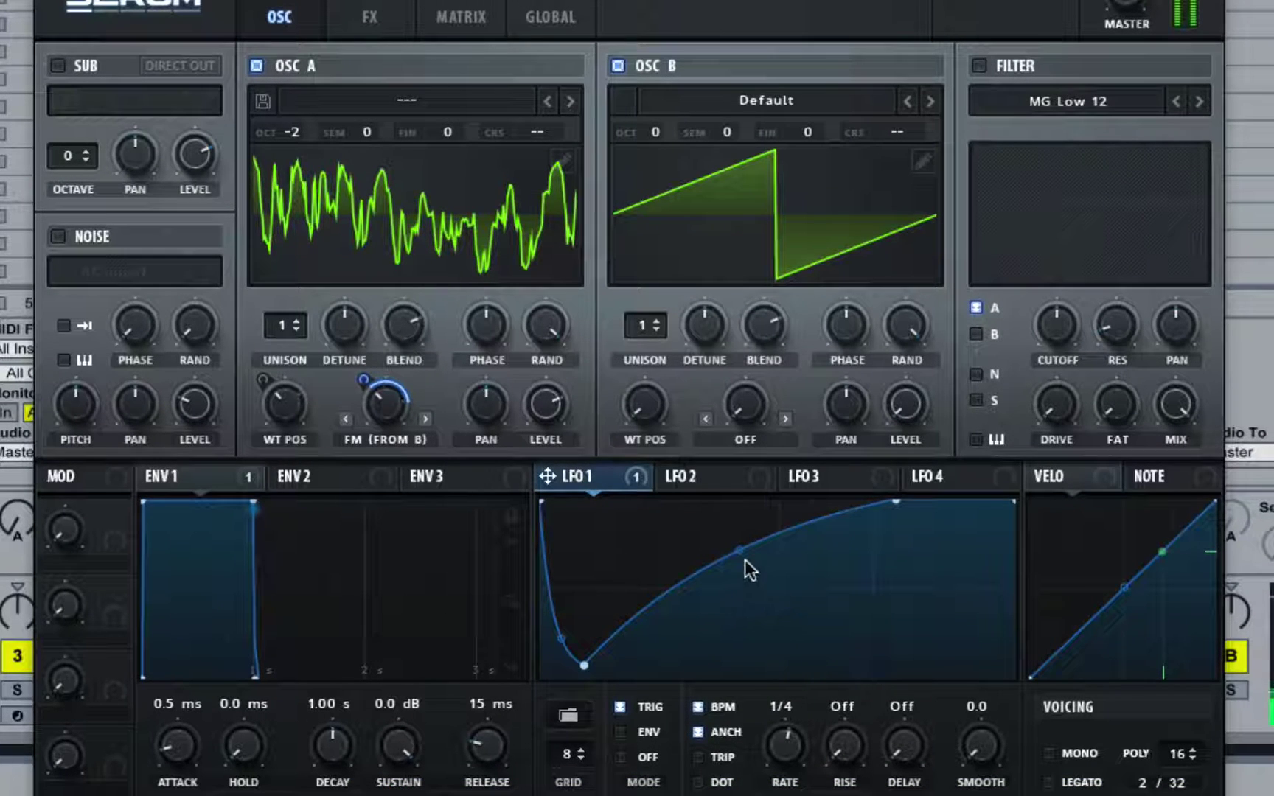
{"action": "left_click_drag", "start_coordinate": [745, 561], "coordinate": [754, 622]}
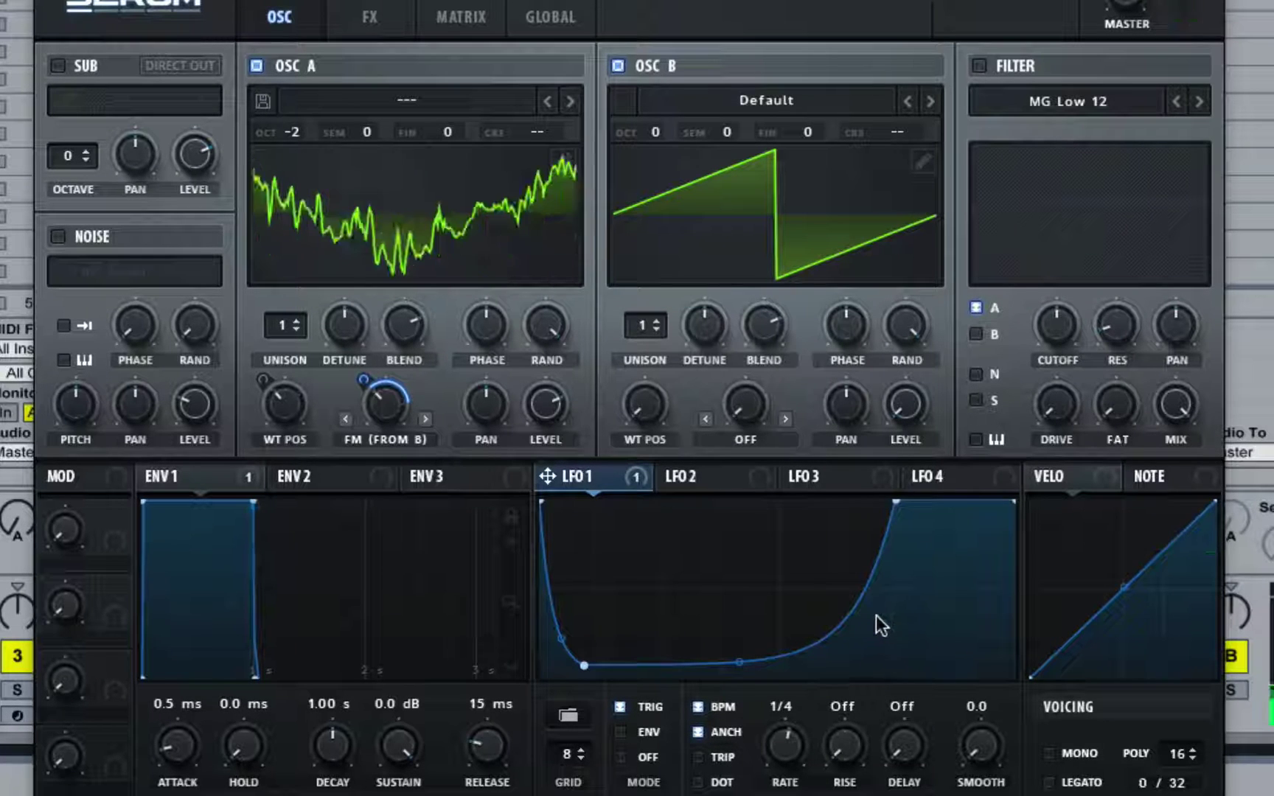
{"action": "mouse_move", "coordinate": [366, 398]}
{"action": "left_click_drag", "start_coordinate": [367, 398], "coordinate": [363, 435]}
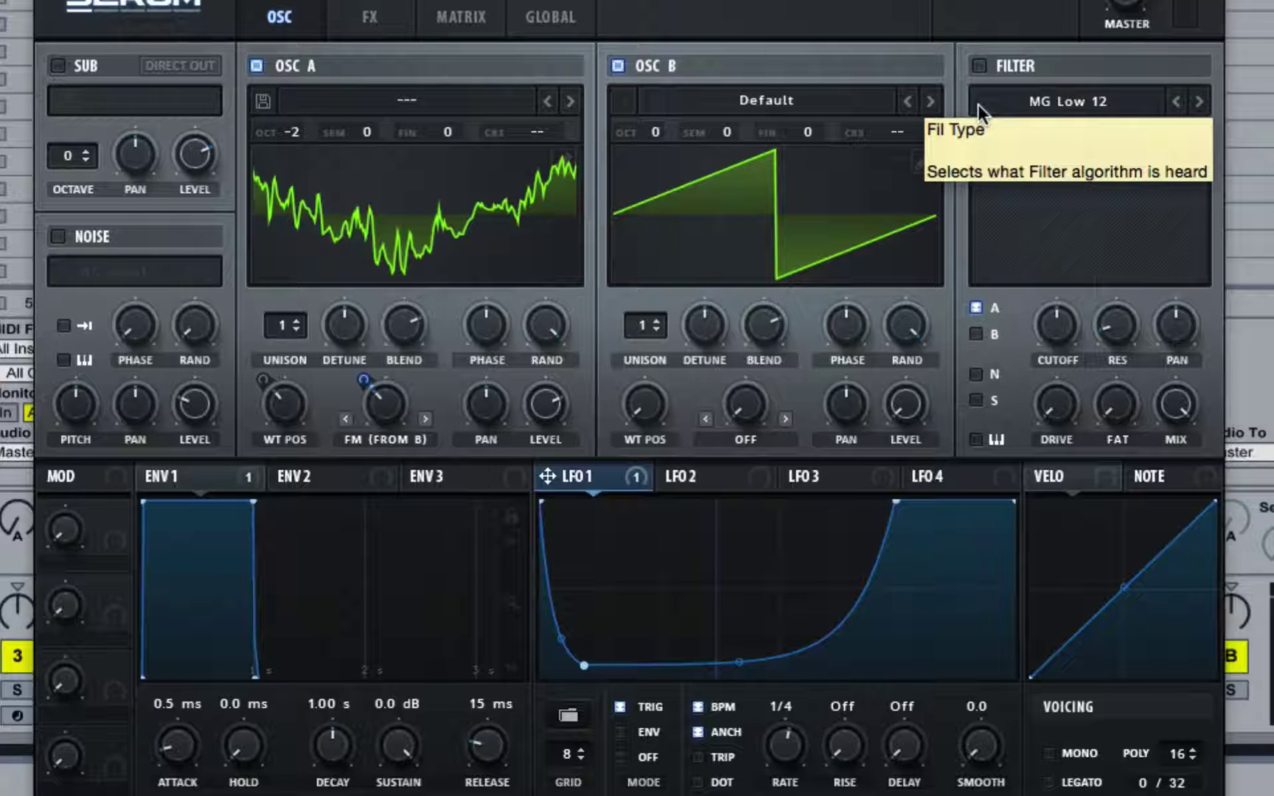
Enable the filter and set its type to Reverb from the Misc filters.
{"action": "left_click", "coordinate": [979, 66]}
{"action": "left_click", "coordinate": [1061, 102]}
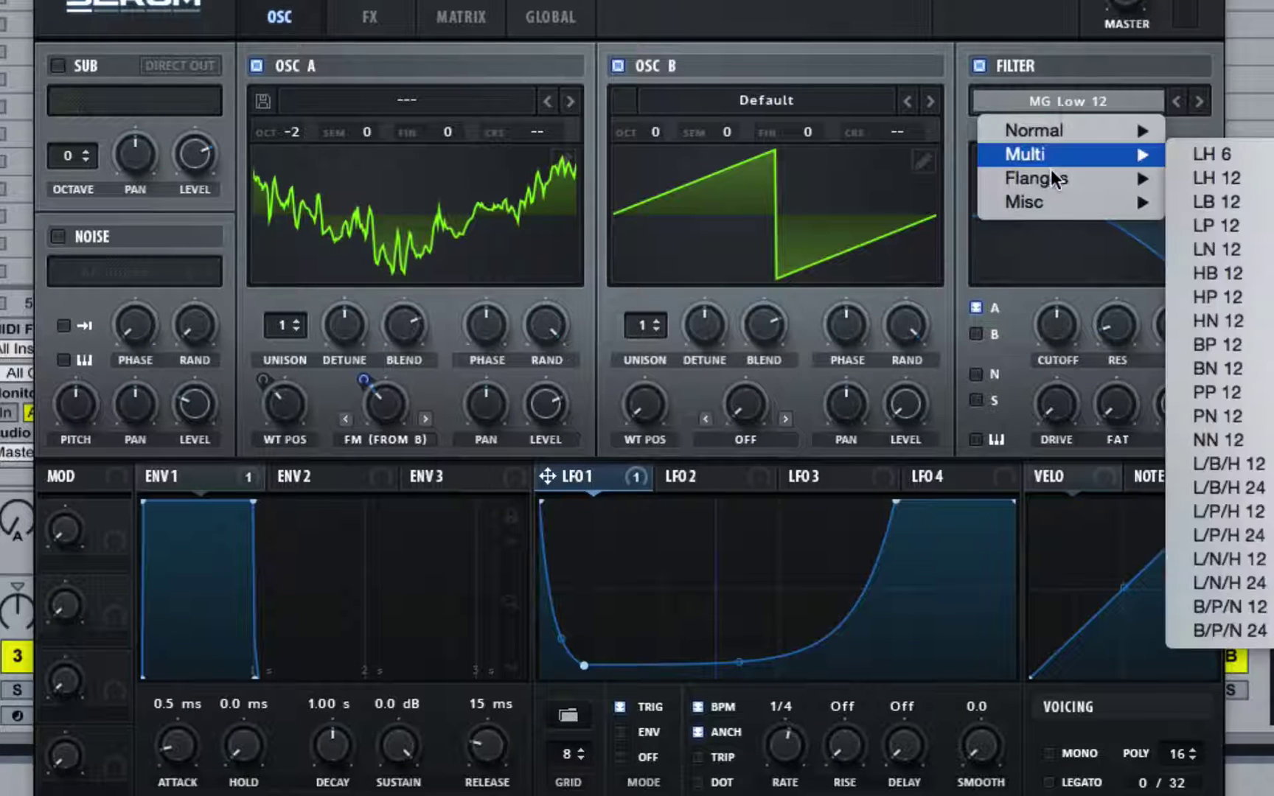
{"action": "mouse_move", "coordinate": [1068, 200]}
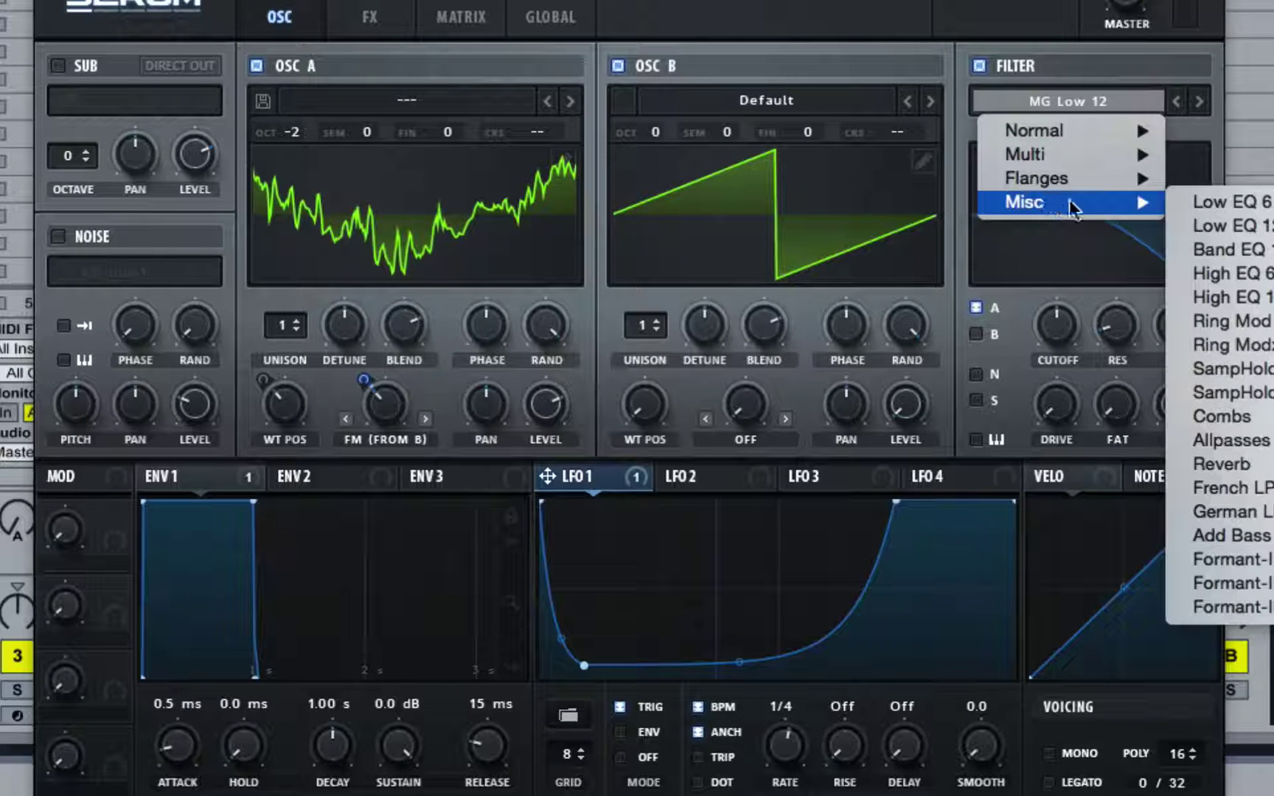
{"action": "left_click", "coordinate": [1230, 461]}
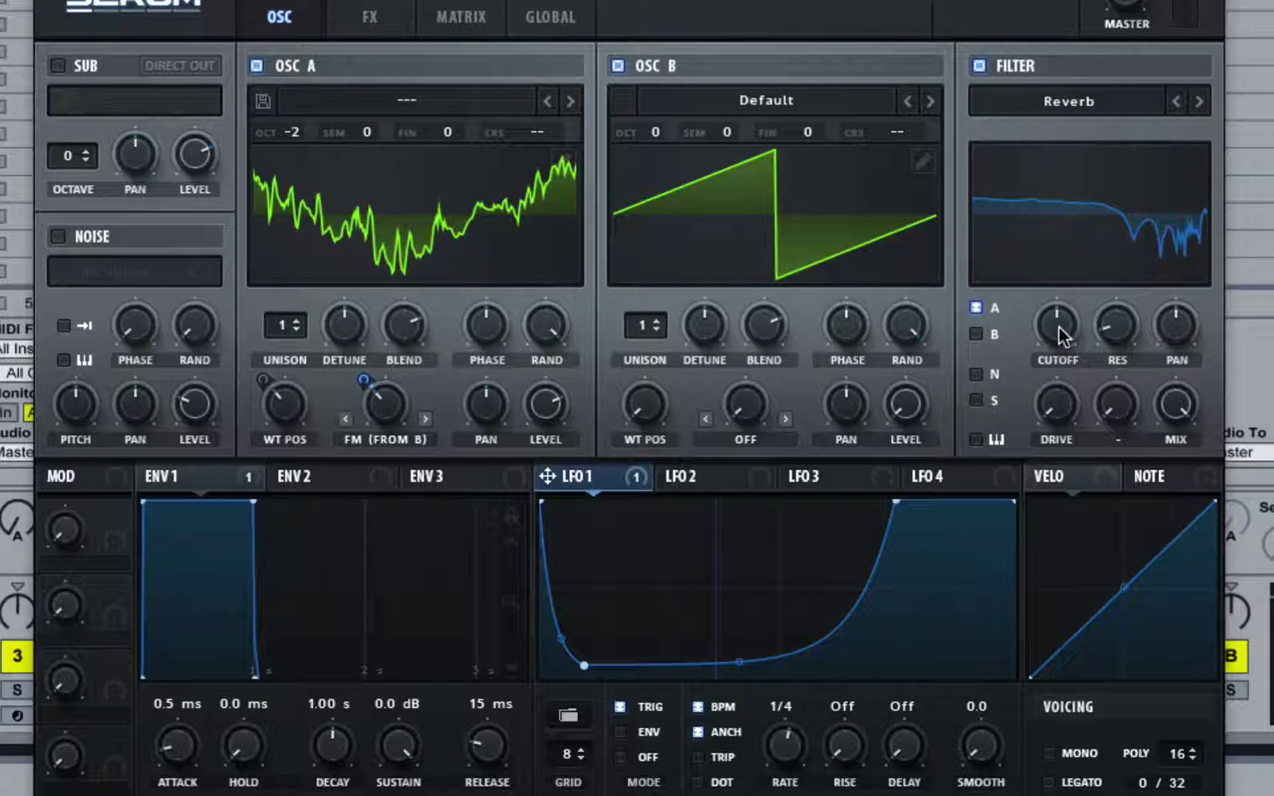
Lower the Reverb filter's cutoff and mix, and raise its resonance and drive.
{"action": "left_click_drag", "start_coordinate": [1059, 326], "coordinate": [1085, 279]}
{"action": "left_click_drag", "start_coordinate": [1068, 334], "coordinate": [1120, 276]}
{"action": "left_click_drag", "start_coordinate": [1180, 411], "coordinate": [1184, 582]}
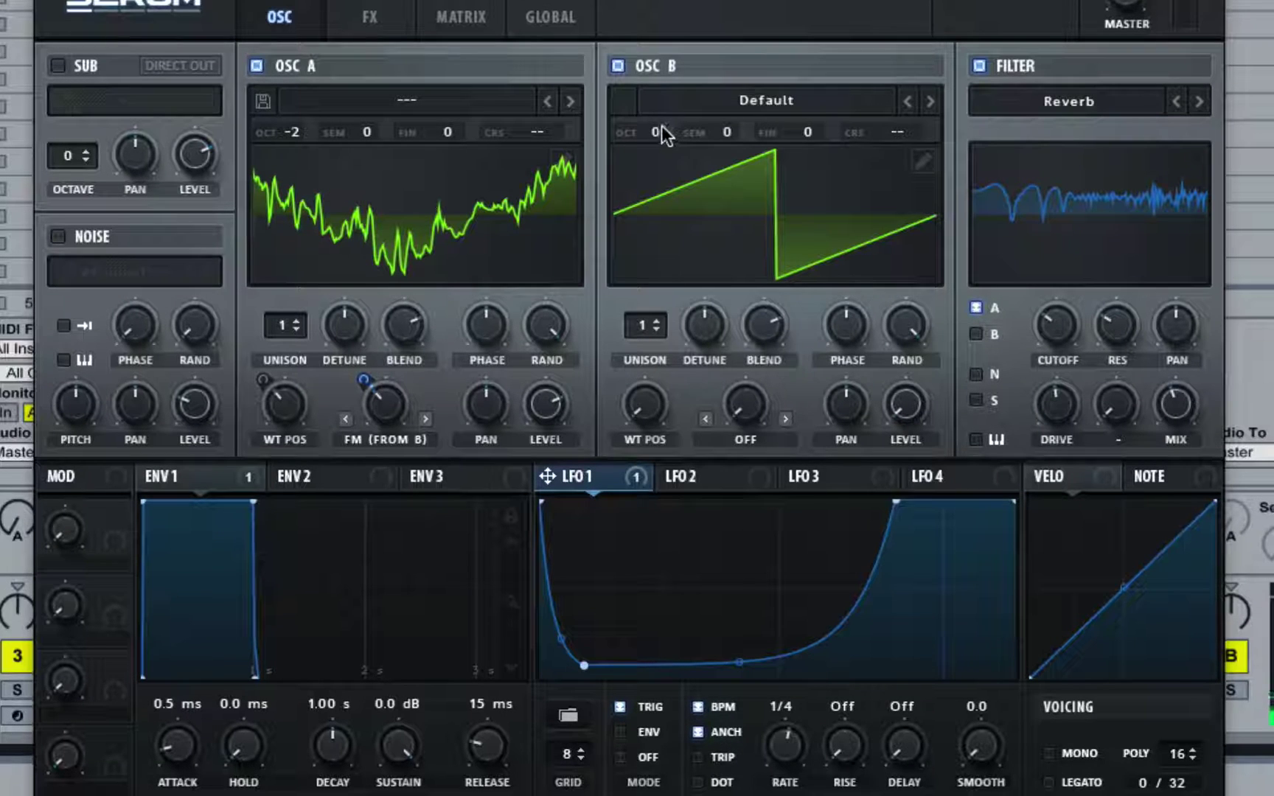
Load the spectral wavetable Creeper [SN] into oscillator B, then raise LFO 1's modulation on oscillator A's FM warp with the warp at 23%.
{"action": "left_click", "coordinate": [719, 100]}
{"action": "mouse_move", "coordinate": [757, 185]}
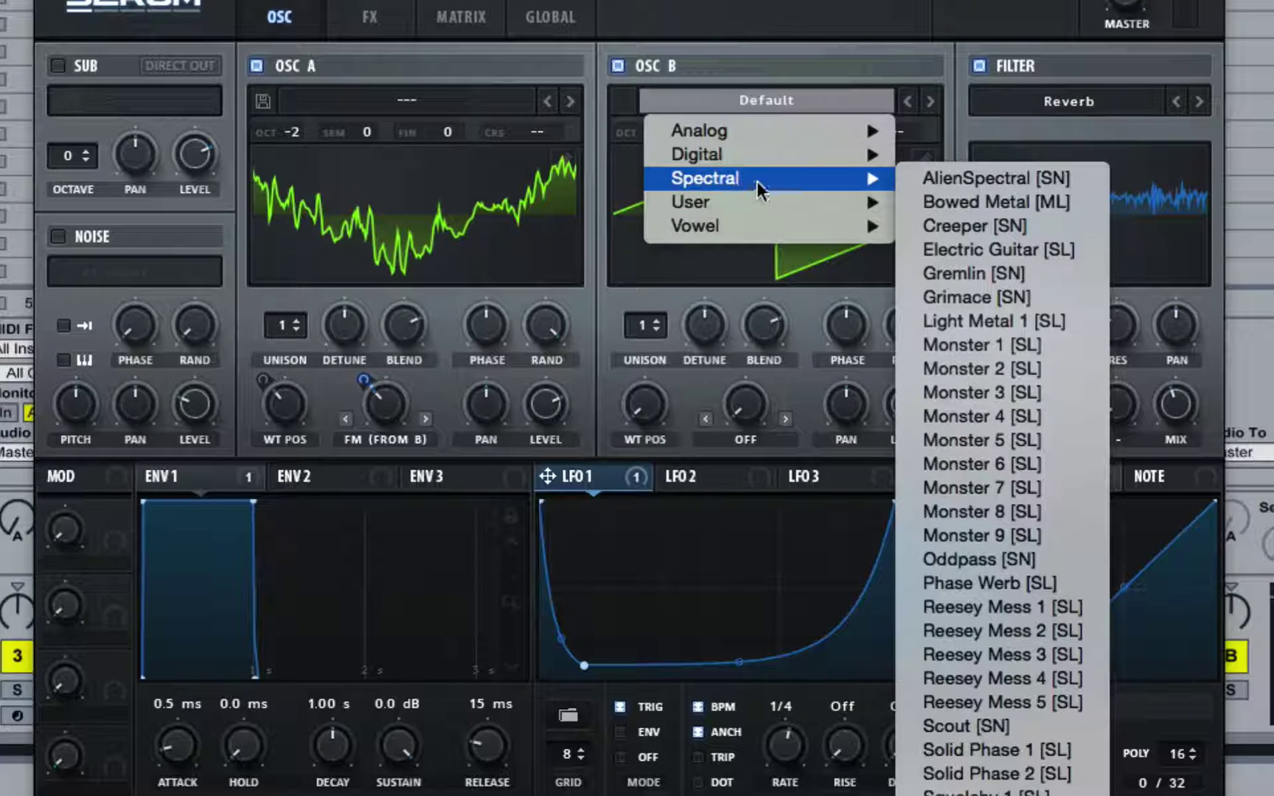
{"action": "left_click", "coordinate": [992, 223]}
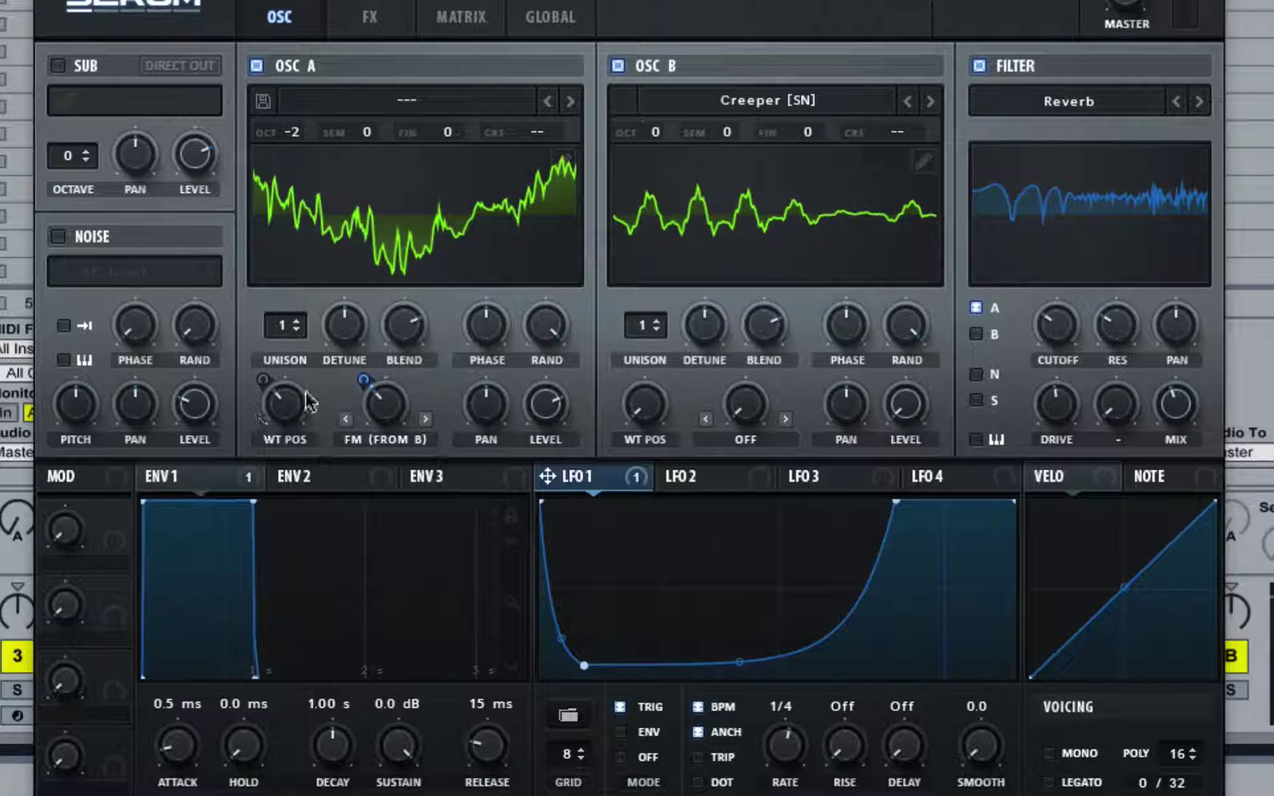
{"action": "left_click_drag", "start_coordinate": [368, 381], "coordinate": [374, 325]}
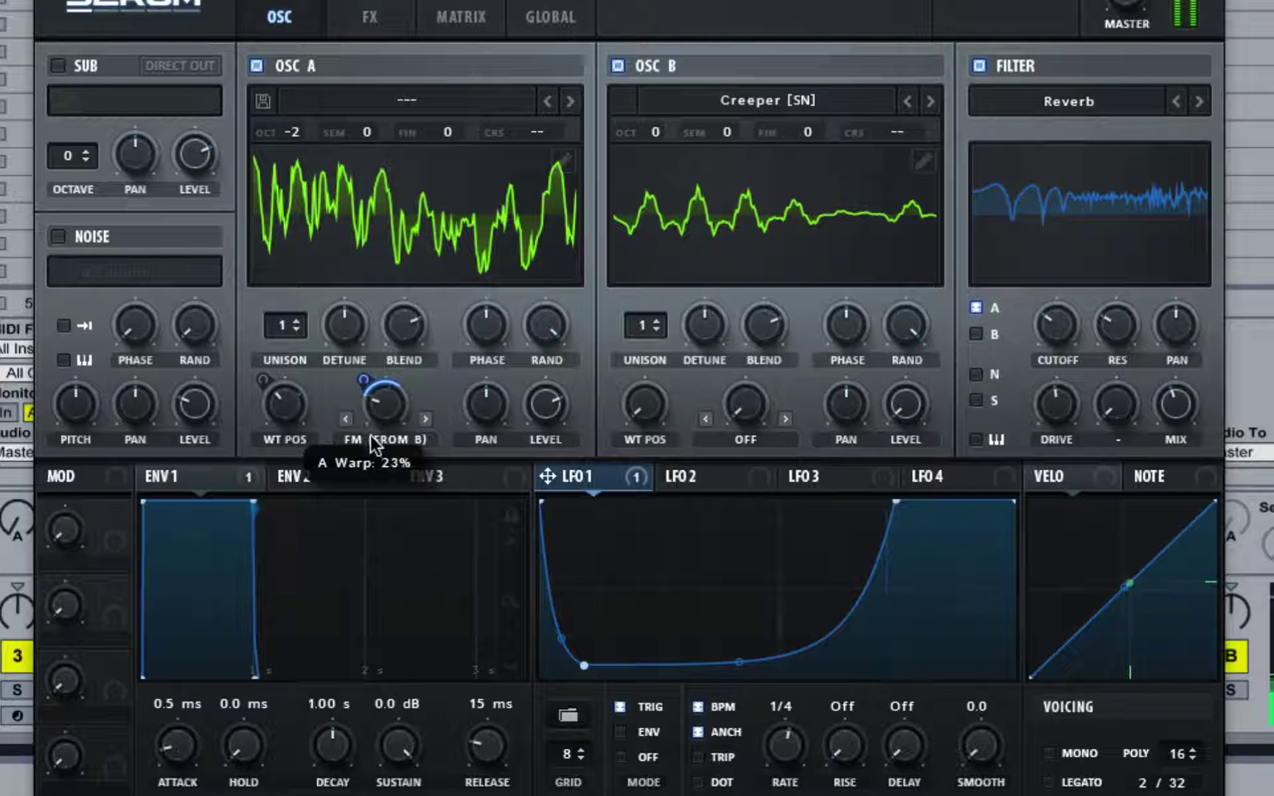
Adjust oscillator A's wavetable position slightly and assign LFO 1 to modulate it.
{"action": "left_click_drag", "start_coordinate": [284, 404], "coordinate": [311, 404]}
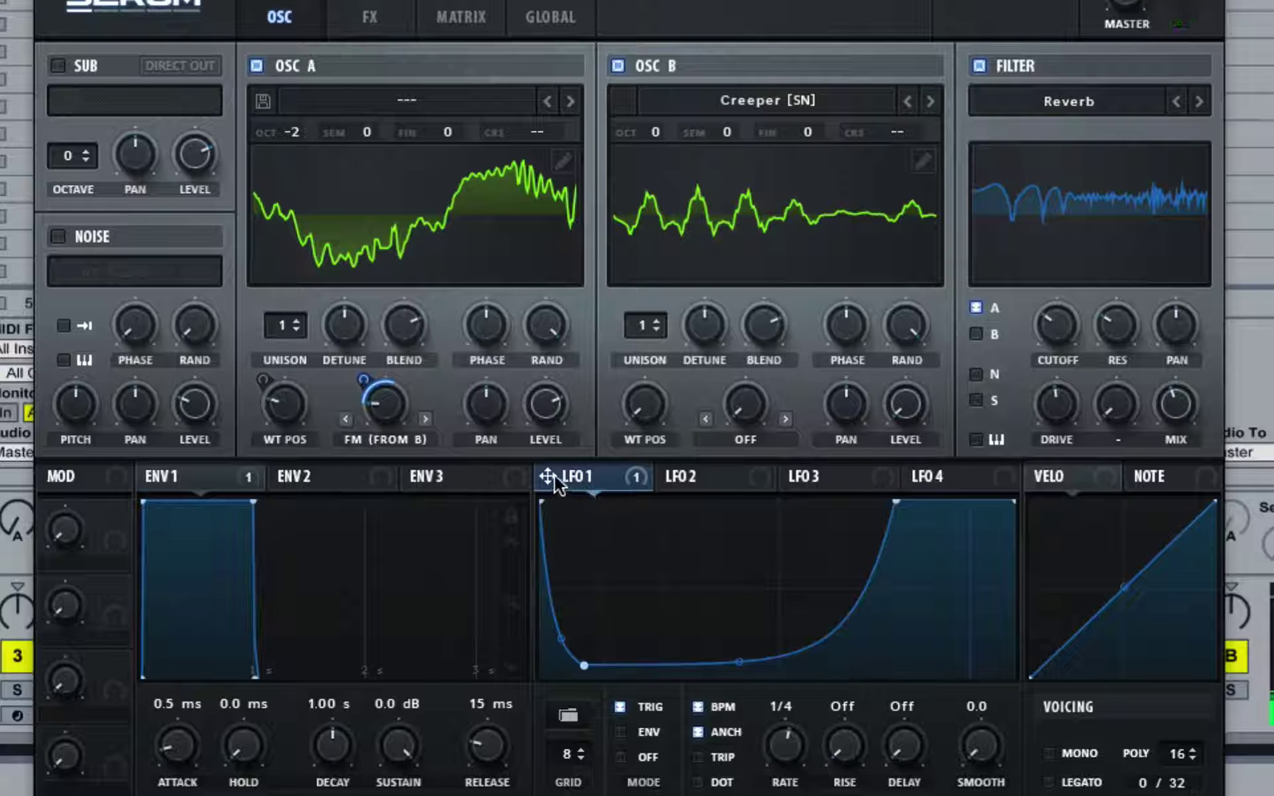
{"action": "left_click_drag", "start_coordinate": [549, 476], "coordinate": [262, 466]}
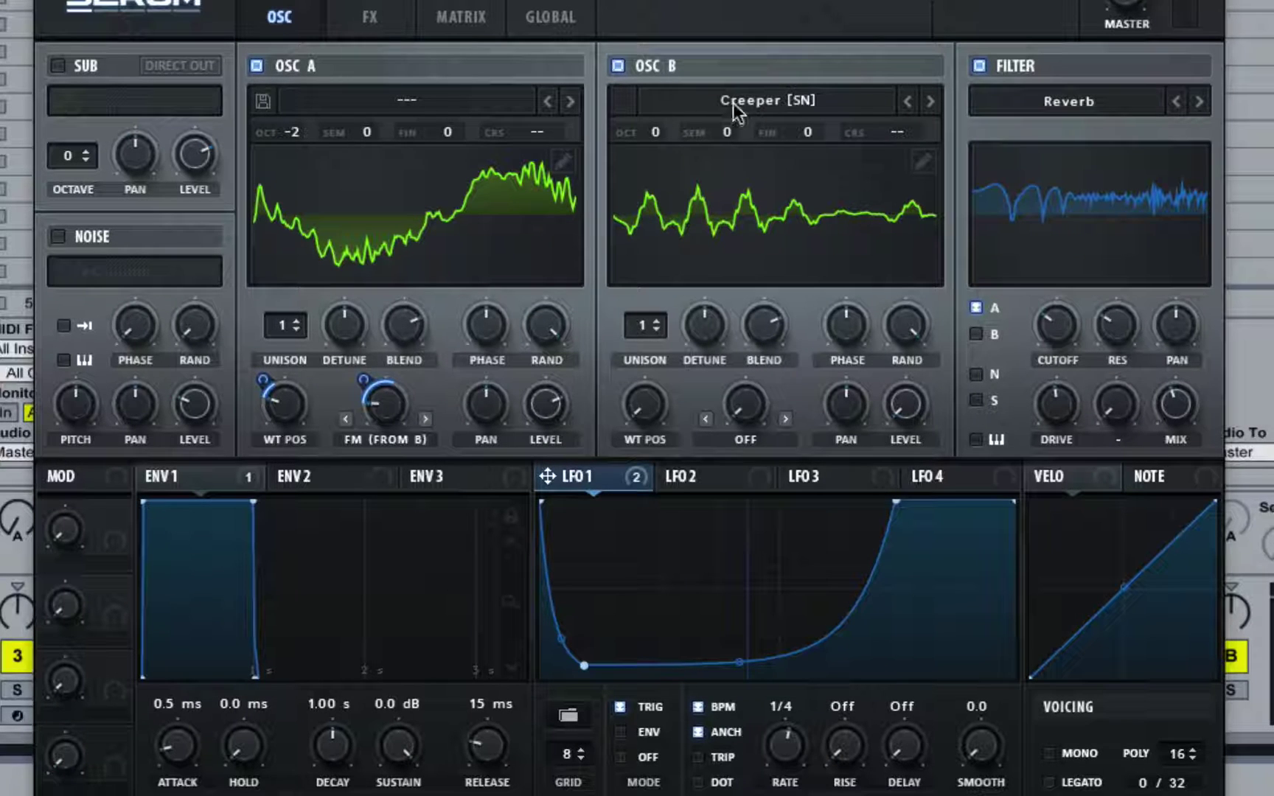
Try different octaves on oscillator B and set it to +2.
{"action": "left_click_drag", "start_coordinate": [654, 128], "coordinate": [655, 46]}
{"action": "left_click_drag", "start_coordinate": [648, 134], "coordinate": [653, 159]}
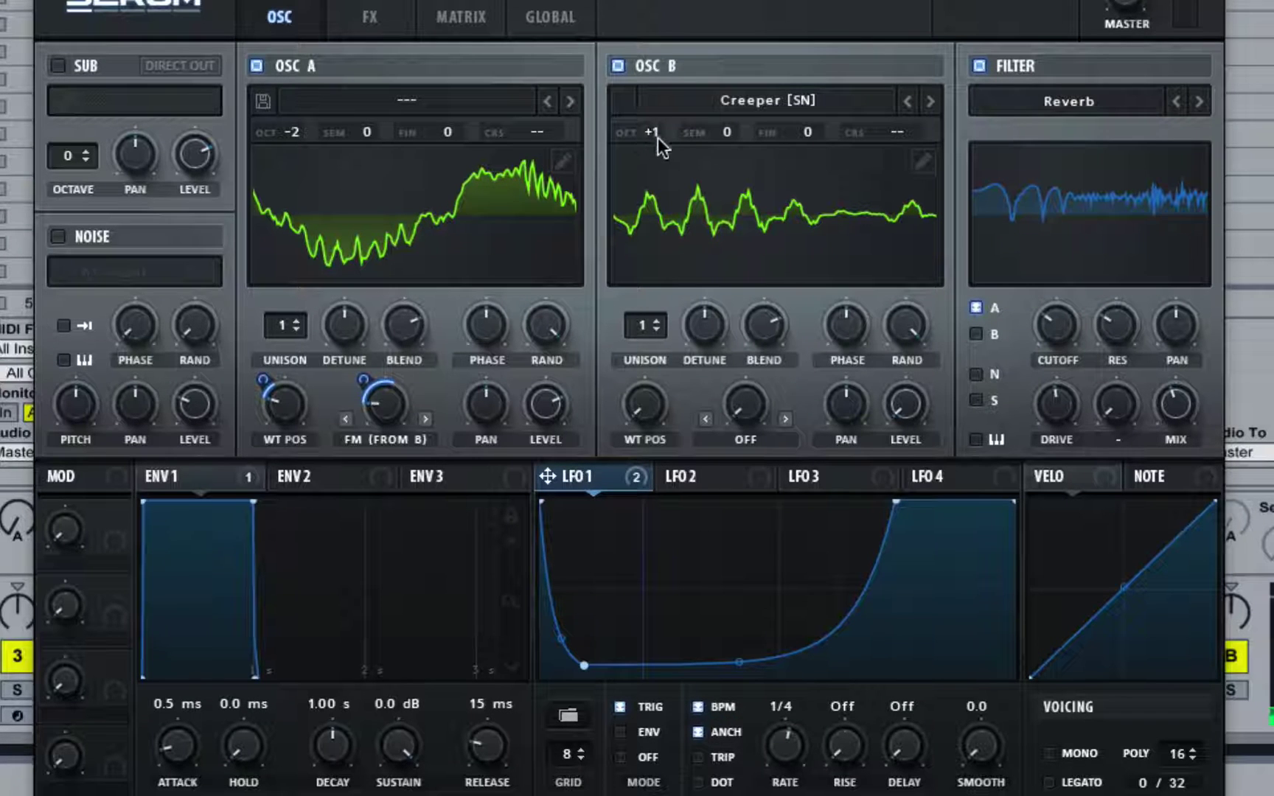
{"action": "left_click_drag", "start_coordinate": [658, 133], "coordinate": [661, 103]}
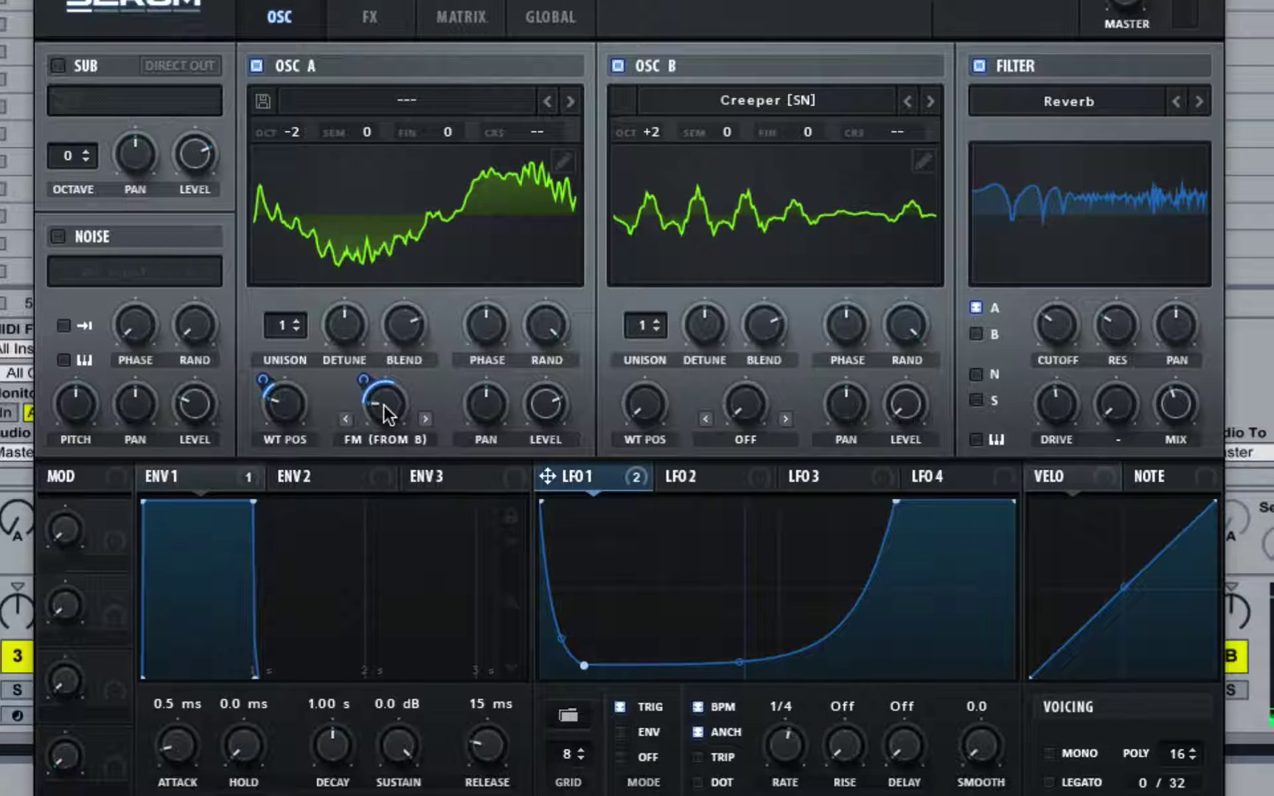
Try oscillator B at octave +1 while varying oscillator A's FM warp, and return the octave to +2.
{"action": "left_click_drag", "start_coordinate": [375, 402], "coordinate": [434, 419]}
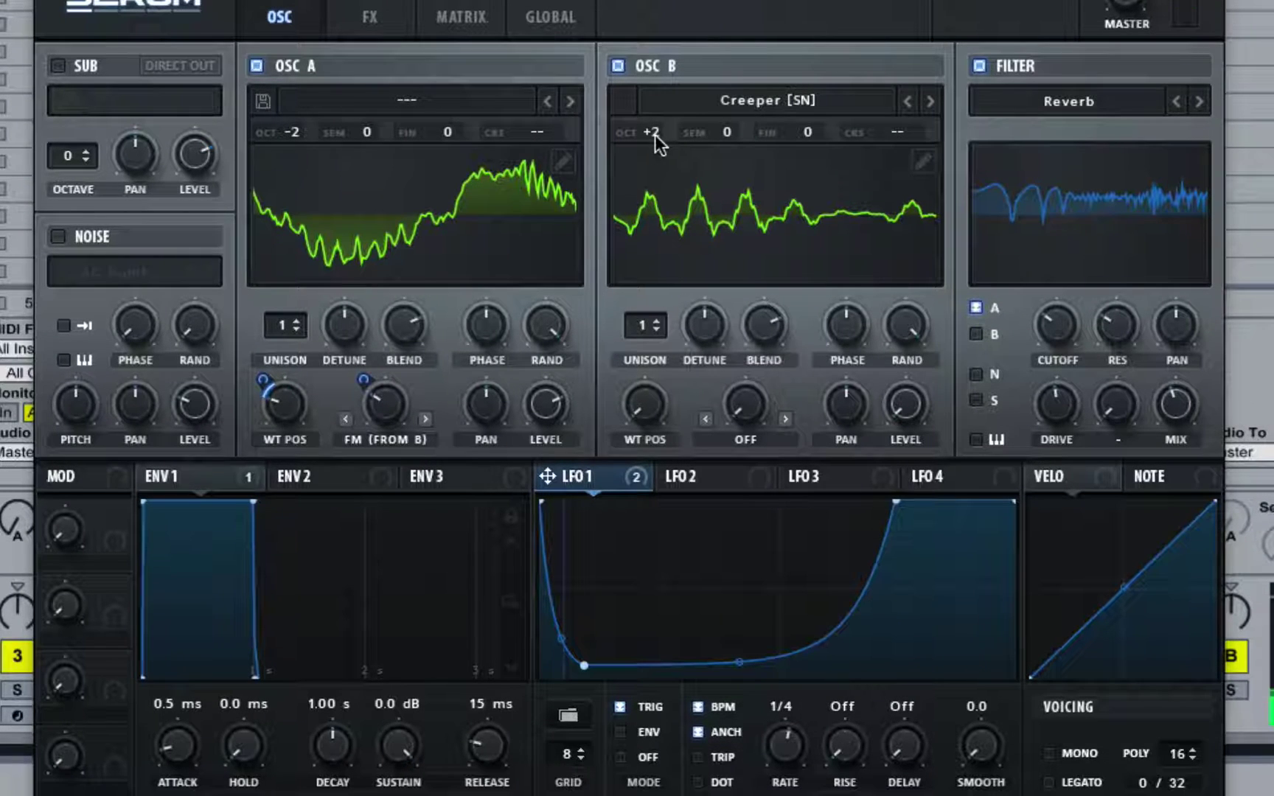
{"action": "left_click_drag", "start_coordinate": [652, 133], "coordinate": [653, 159]}
{"action": "left_click_drag", "start_coordinate": [372, 403], "coordinate": [427, 427]}
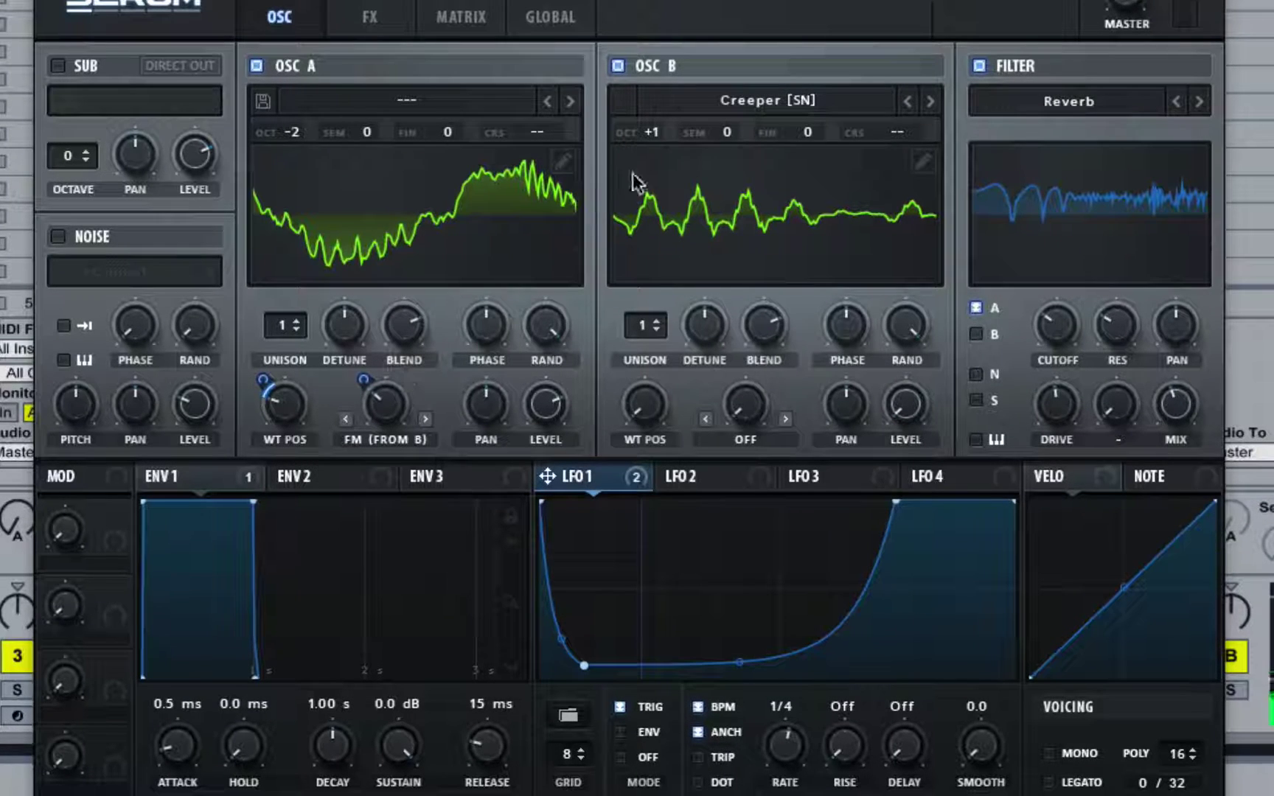
{"action": "left_click_drag", "start_coordinate": [656, 132], "coordinate": [659, 103]}
Raise oscillator A's FM warp under LFO 1 modulation and lower its wavetable position to the minimum.
{"action": "left_click_drag", "start_coordinate": [374, 398], "coordinate": [374, 333]}
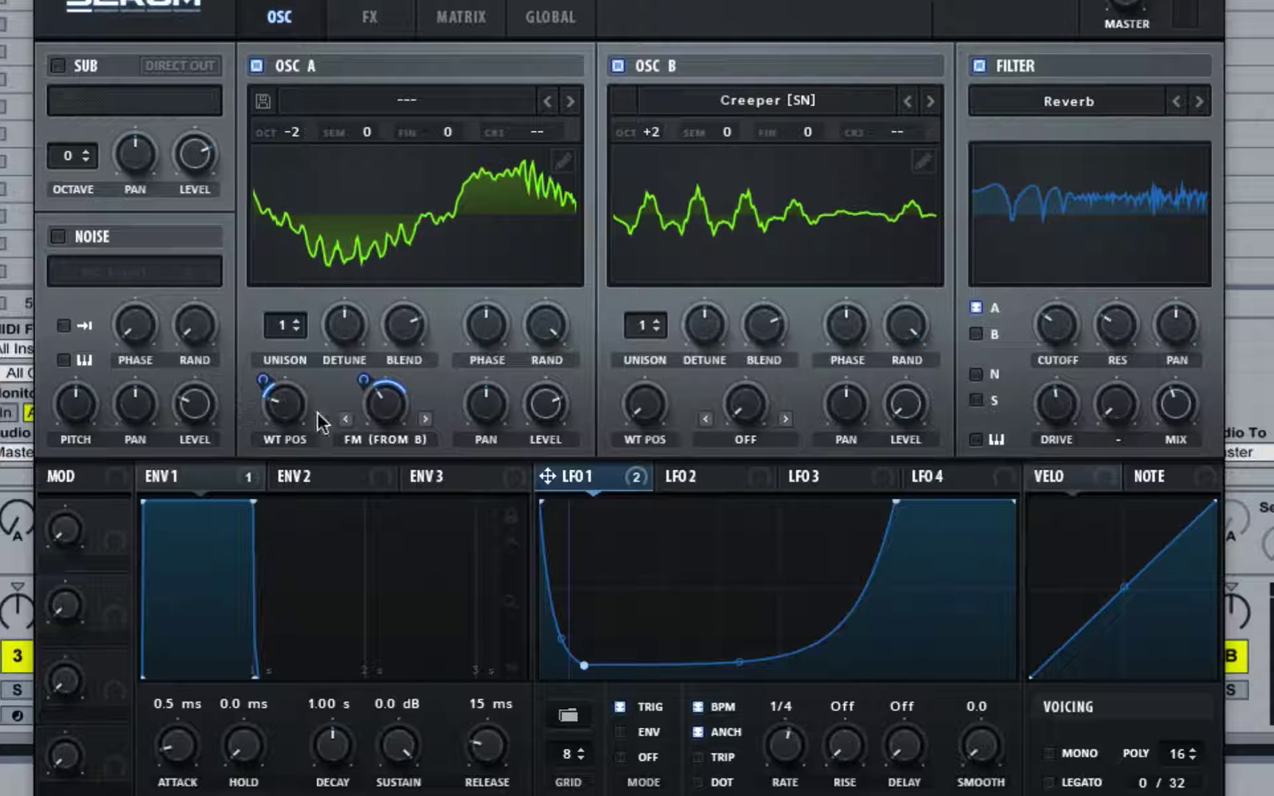
{"action": "left_click_drag", "start_coordinate": [278, 405], "coordinate": [254, 537]}
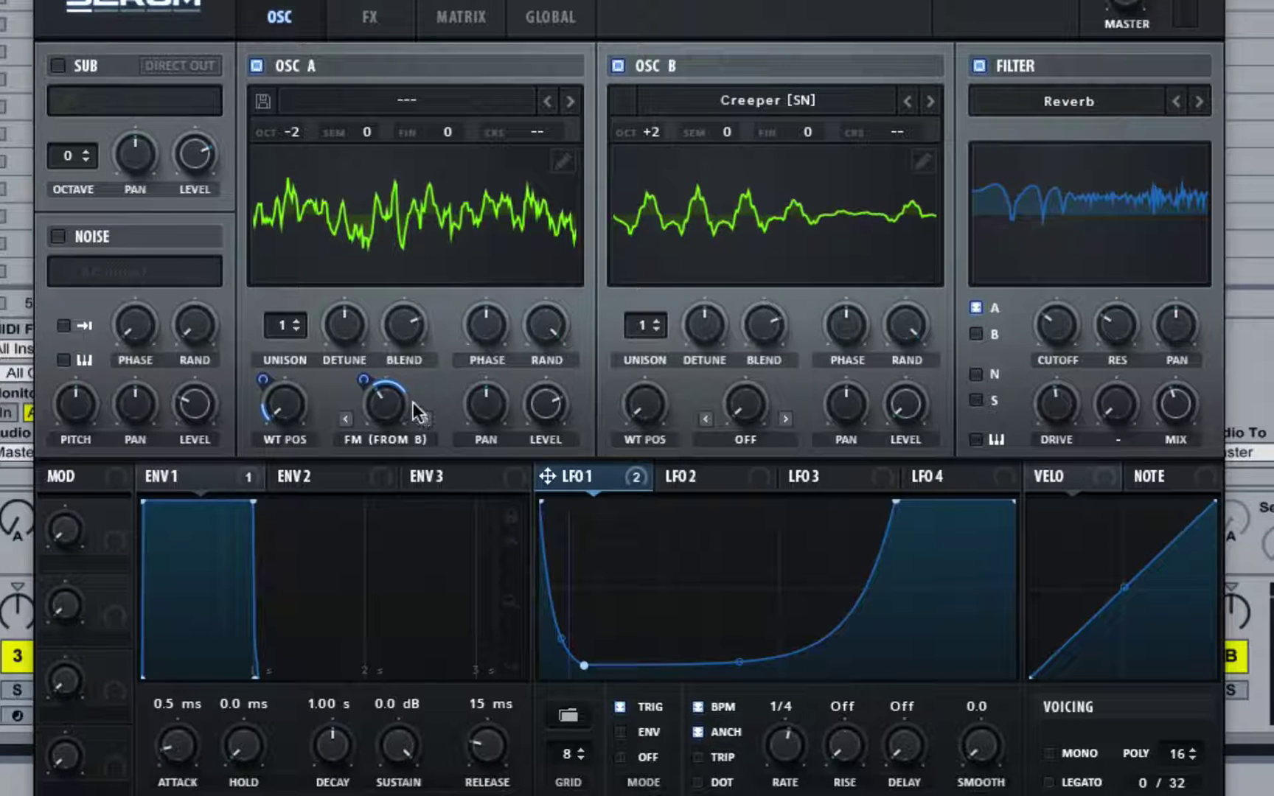
{"action": "mouse_move", "coordinate": [270, 381]}
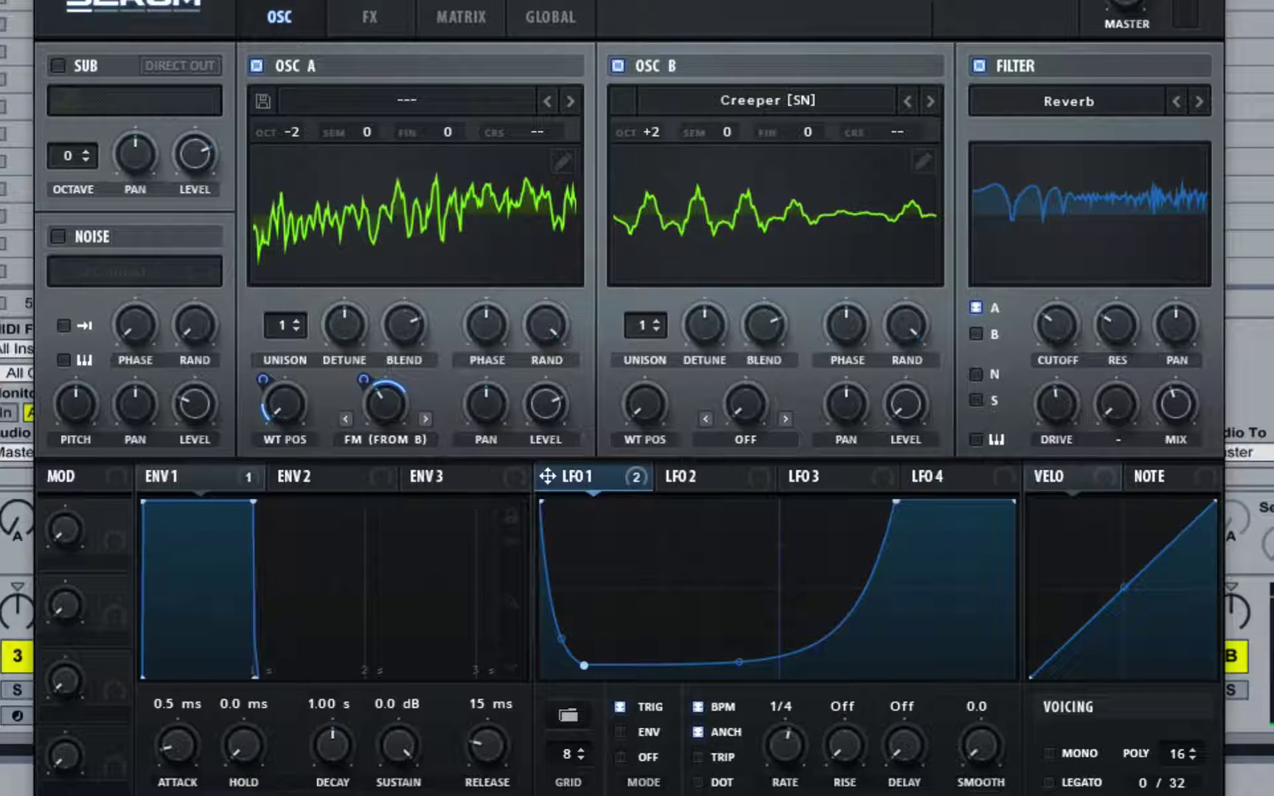
Hide the Serum window, return to Ableton Live's session view and select the sixth clip slot on the Layered track.
{"action": "key", "text": "super+alt+p"}
{"action": "left_click", "coordinate": [268, 181]}
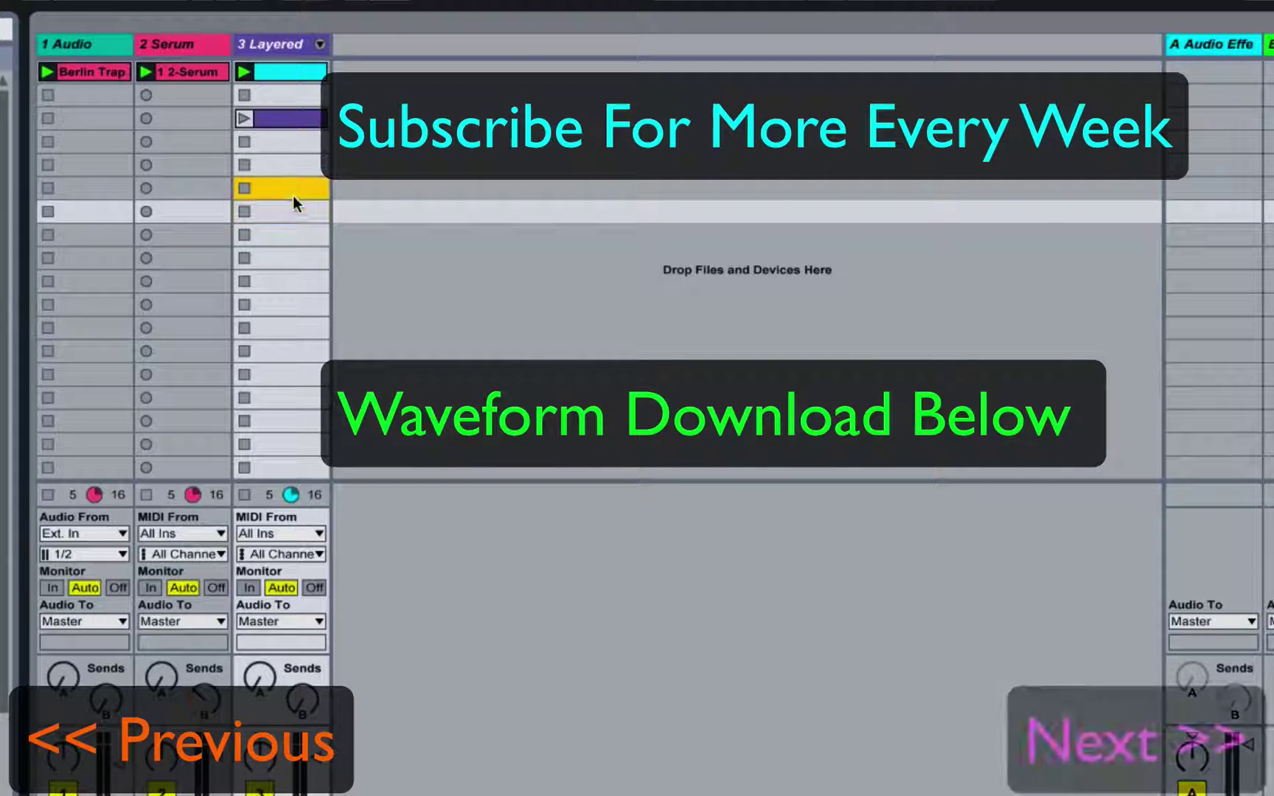
{"action": "left_click", "coordinate": [292, 194]}
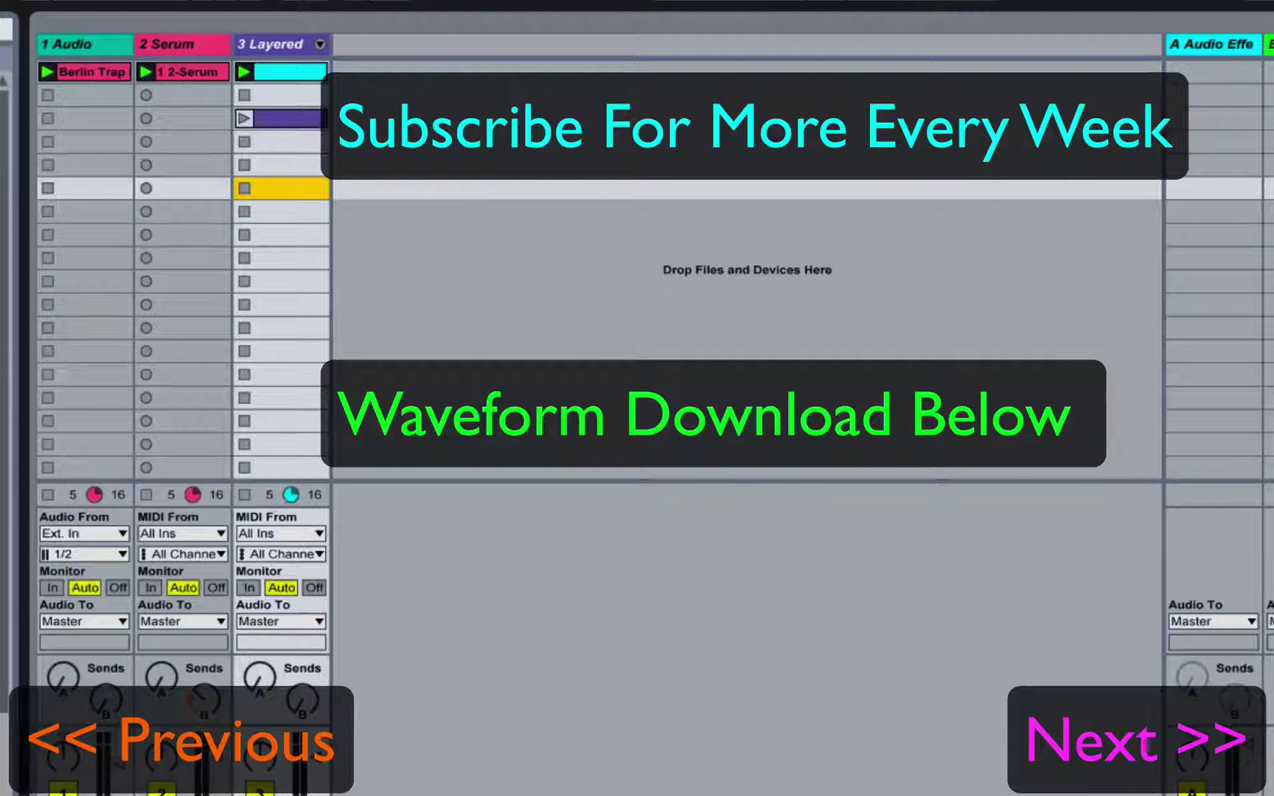